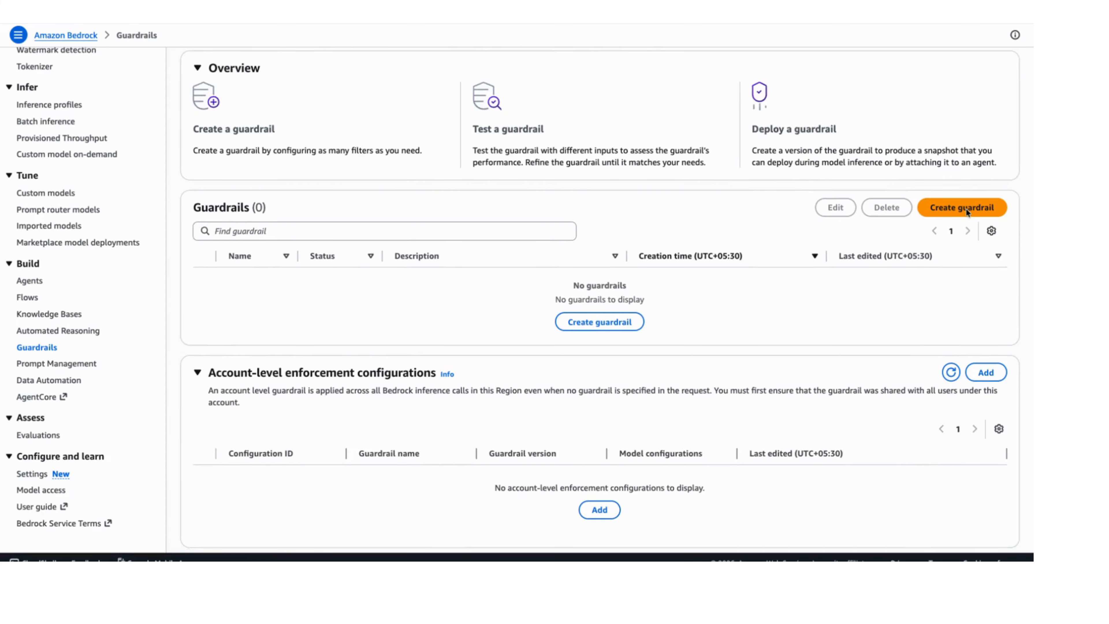
# Step: Look through the Guardrails page, including the account-level enforcement configurations and system-defined guardrail profiles
pyautogui.scroll(-2, 643, 452)
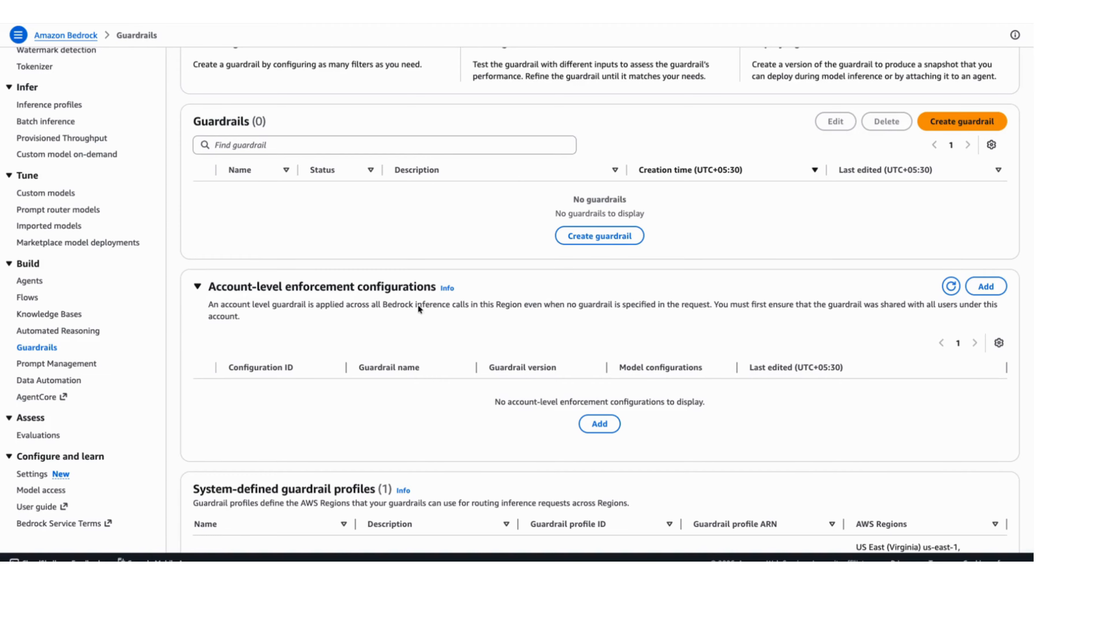
pyautogui.scroll(-1, 421, 313)
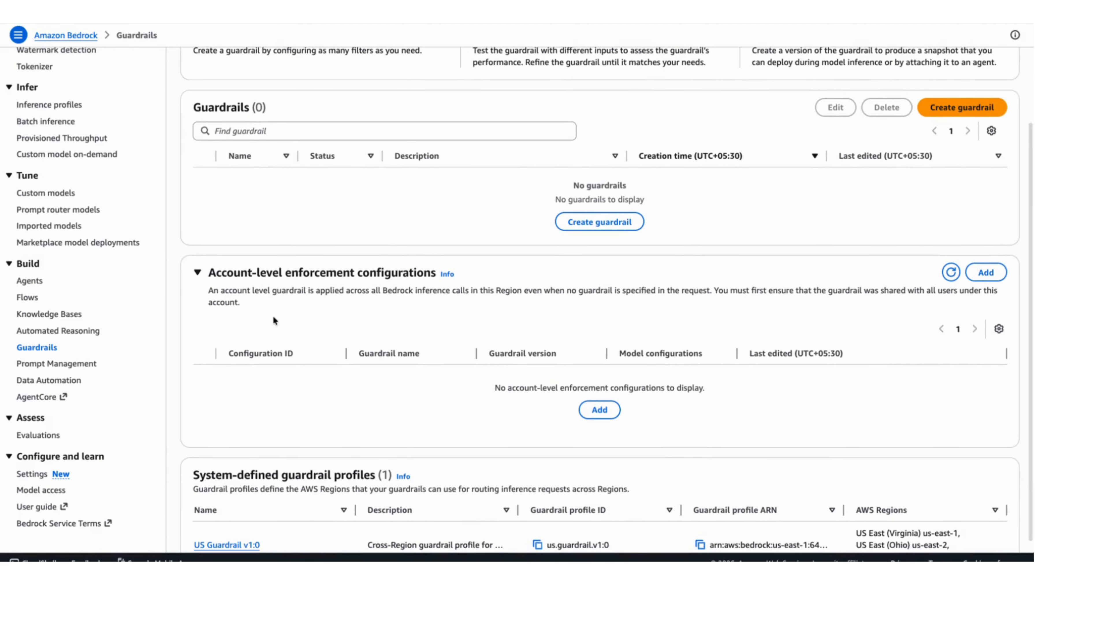
pyautogui.scroll(-1, 522, 331)
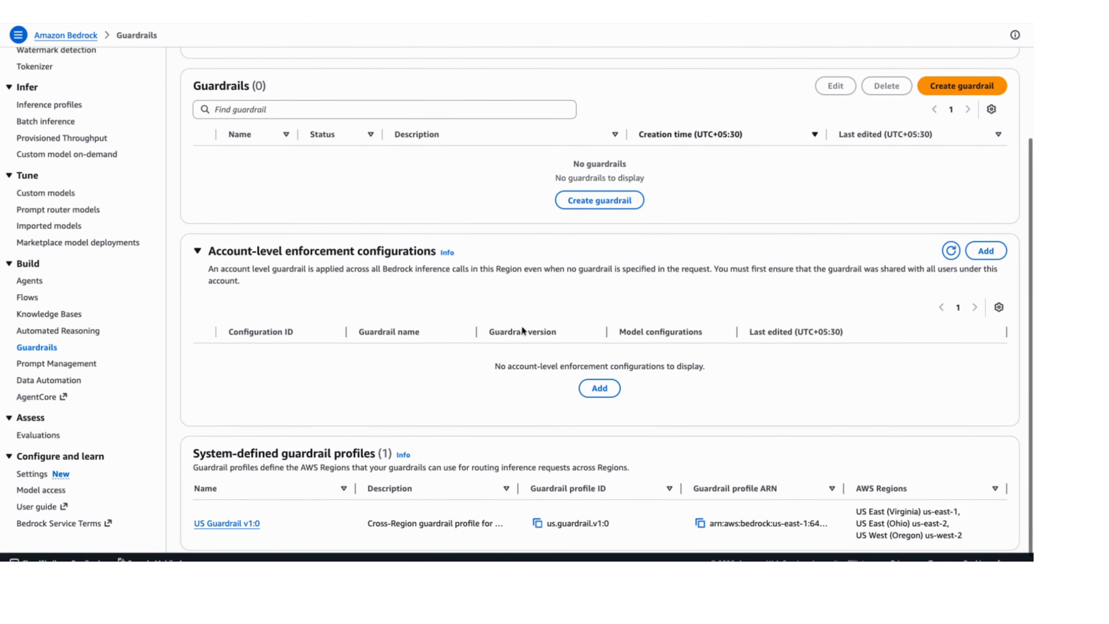
pyautogui.scroll(-1, 523, 331)
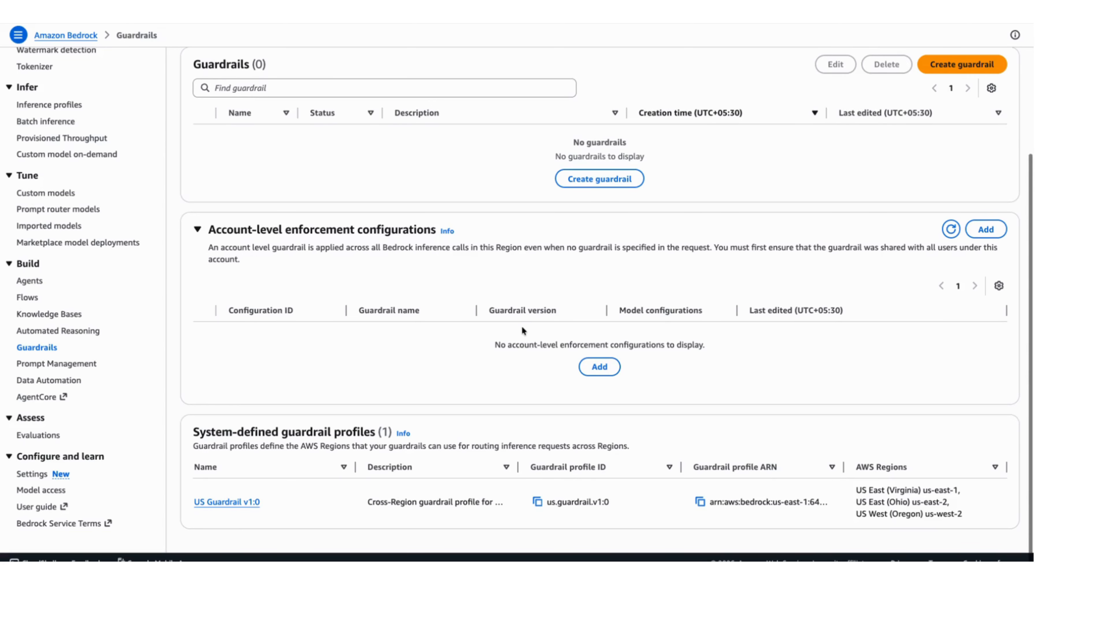
pyautogui.scroll(-1, 523, 331)
pyautogui.scroll(1, 523, 331)
pyautogui.scroll(10, 522, 325)
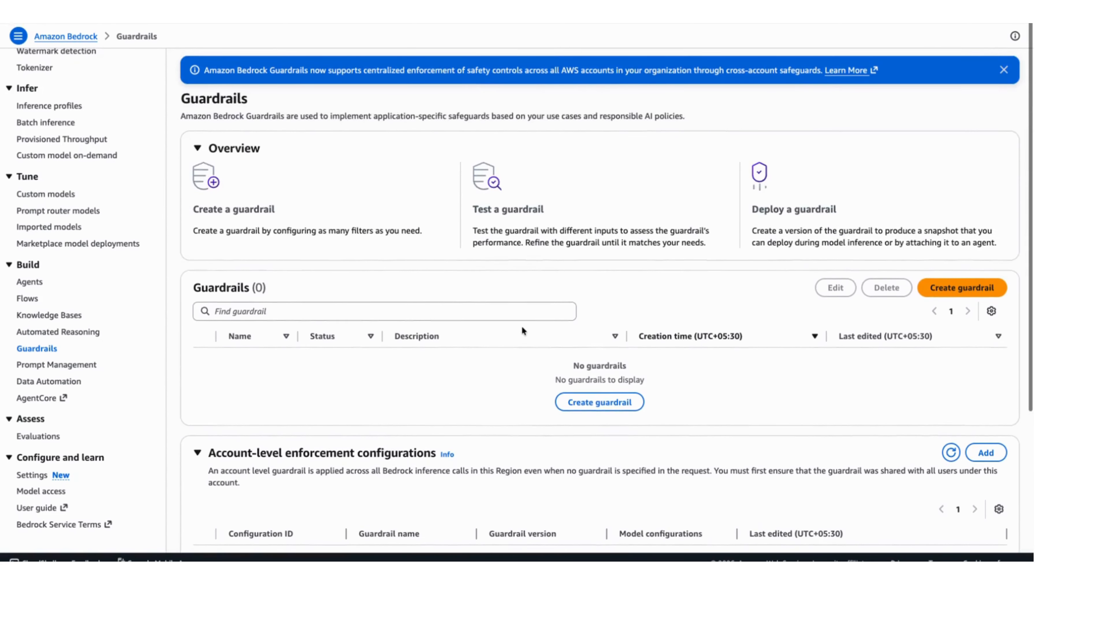
# Step: Start creating a new guardrail named testguardrail with the description "test"
pyautogui.click(948, 290)
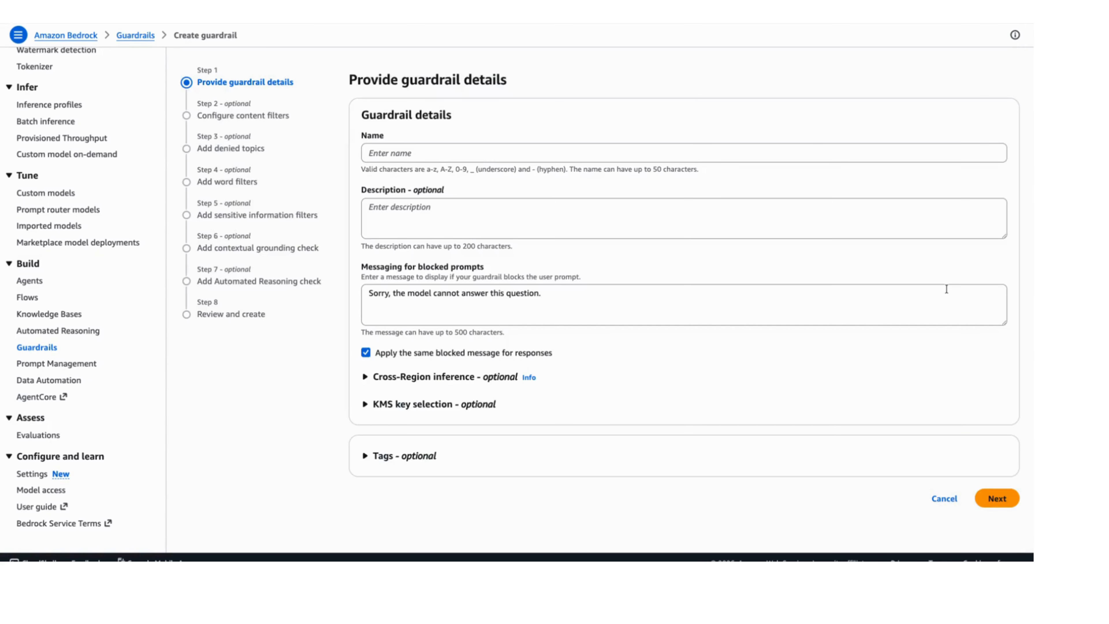
pyautogui.click(585, 155)
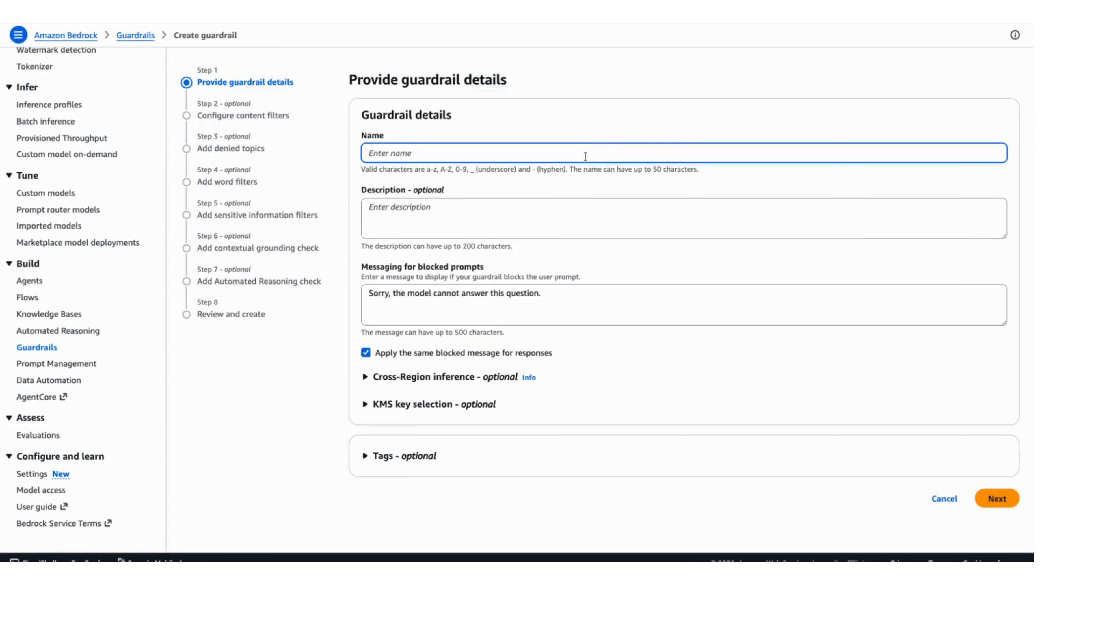
pyautogui.write('testguardrail')
pyautogui.click(573, 211)
pyautogui.write('test')
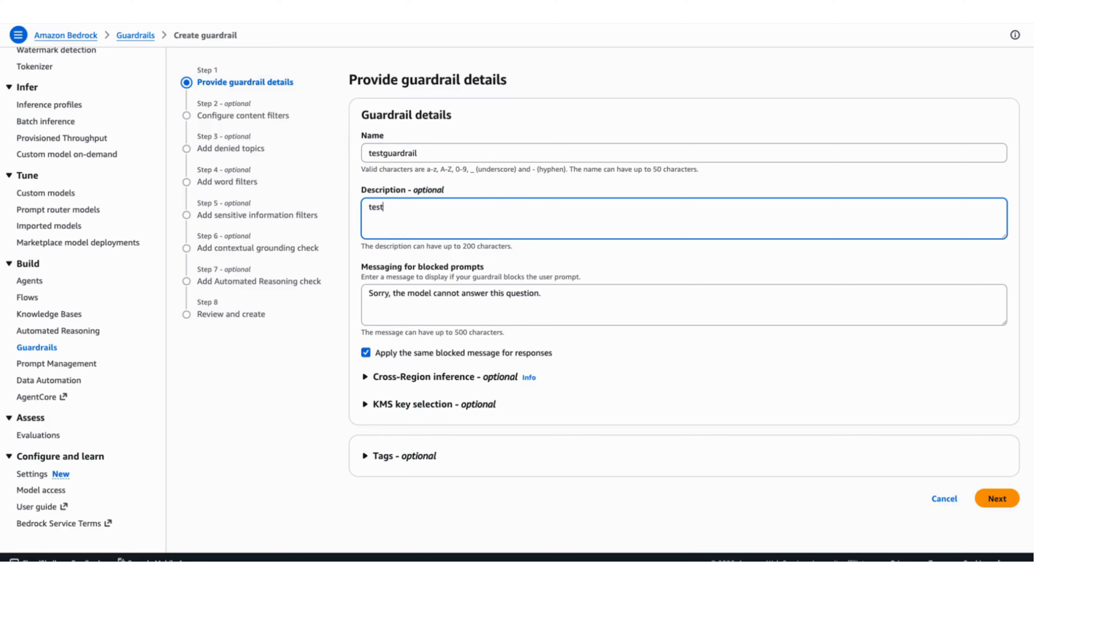
pyautogui.click(527, 301)
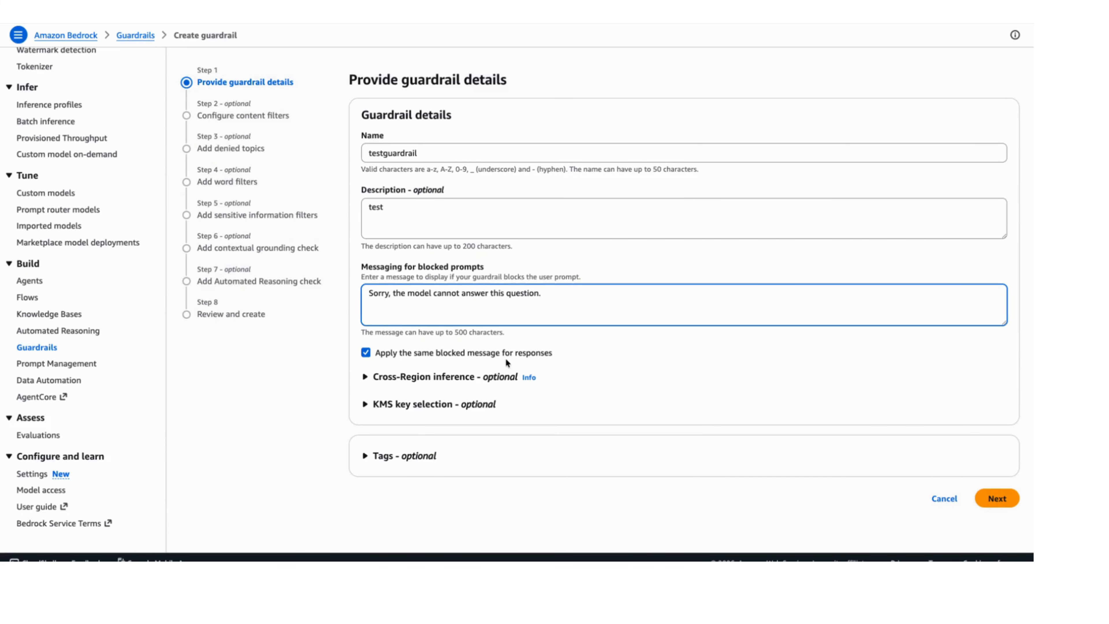
# Step: Review the optional cross-Region inference, KMS key and tag settings, and continue to the content filters
pyautogui.click(365, 377)
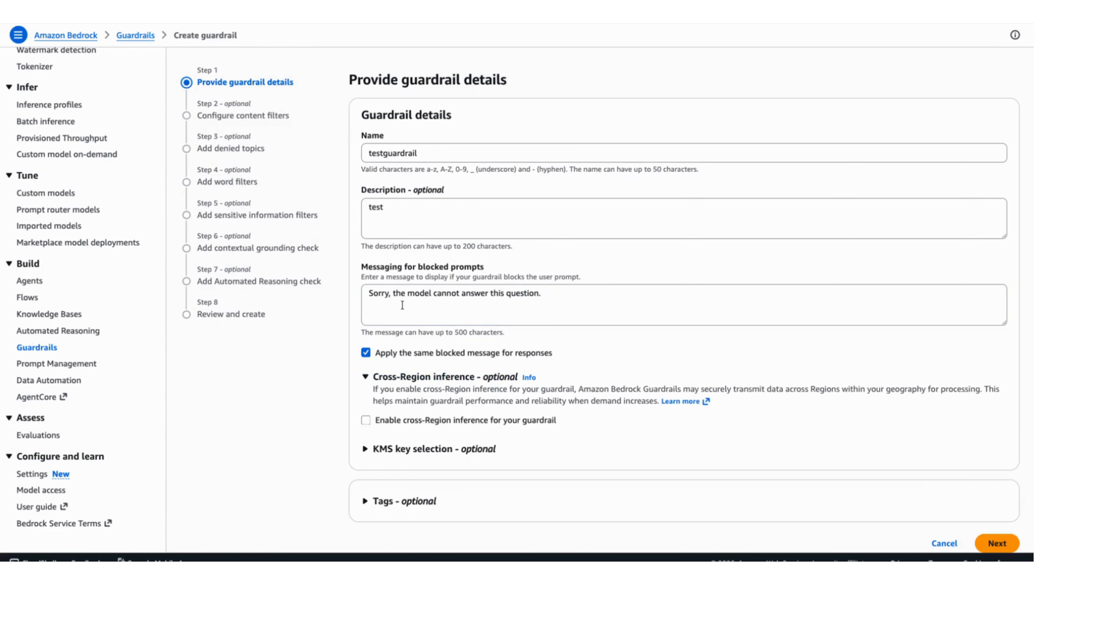
pyautogui.scroll(-1, 399, 353)
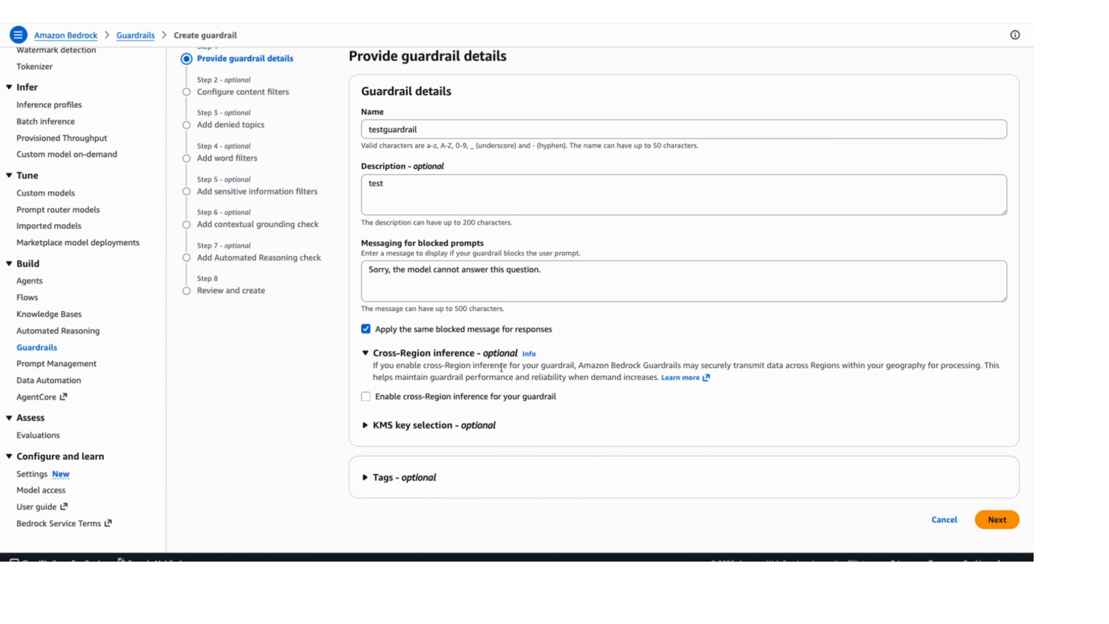
pyautogui.click(421, 425)
pyautogui.scroll(-1, 422, 426)
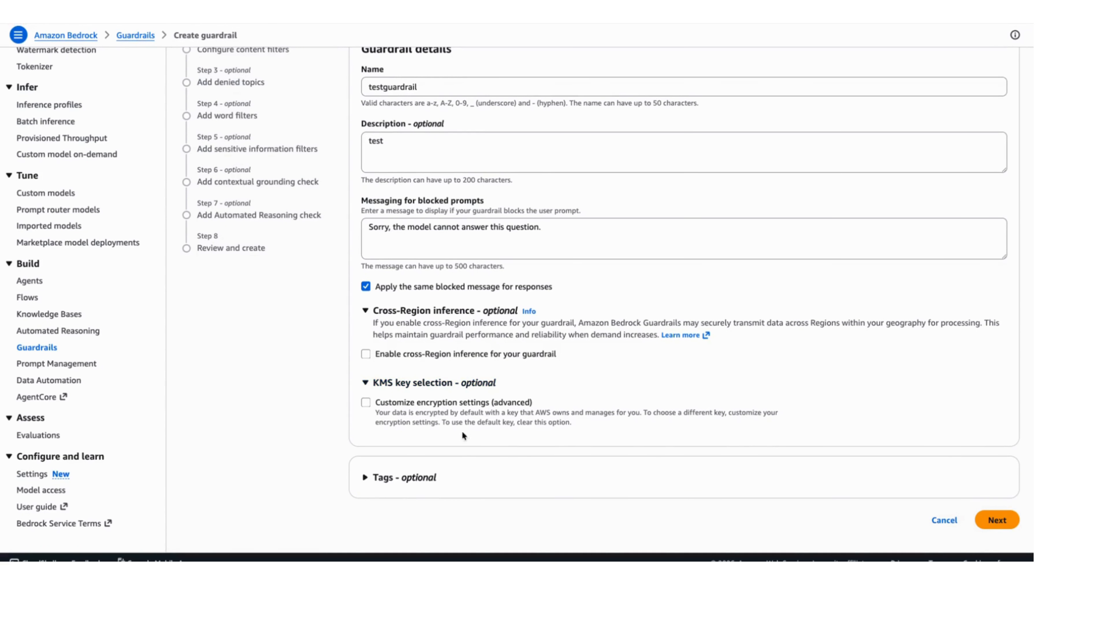
pyautogui.click(420, 477)
pyautogui.scroll(-2, 421, 477)
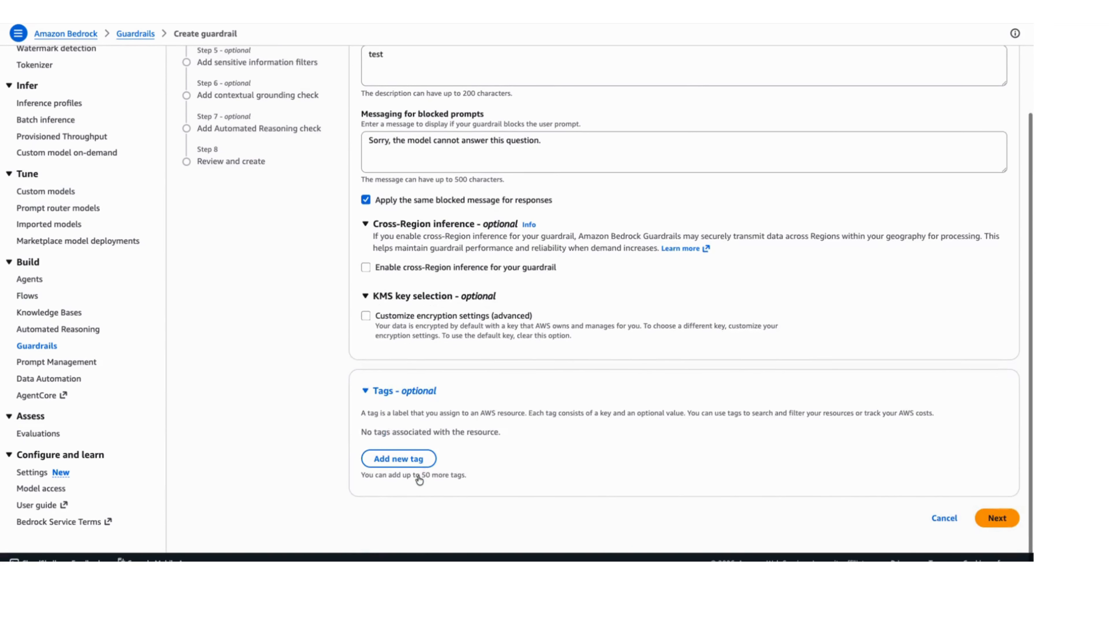
pyautogui.click(998, 520)
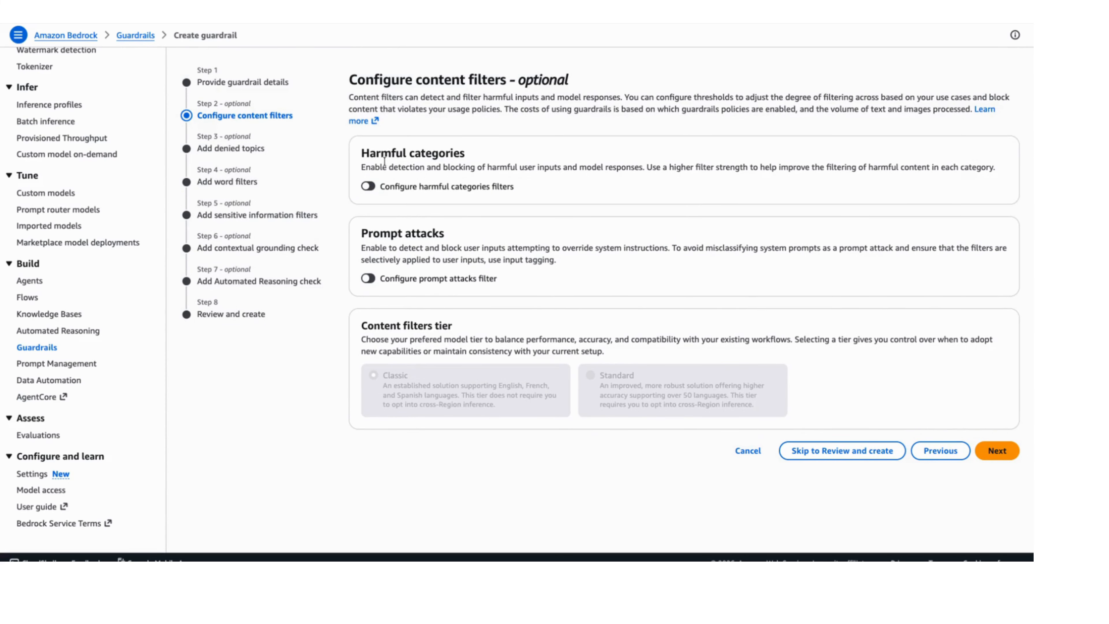
# Step: Enable the harmful categories filters for the guardrail and review the filter categories for prompts
pyautogui.moveTo(362, 153); pyautogui.dragTo(519, 154)
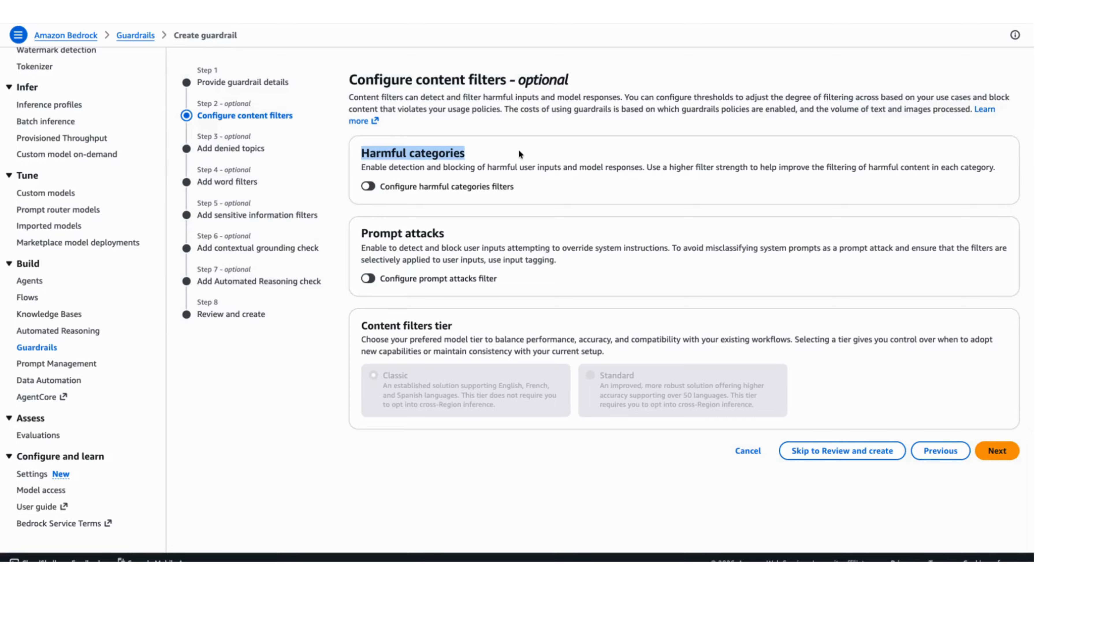
pyautogui.click(368, 187)
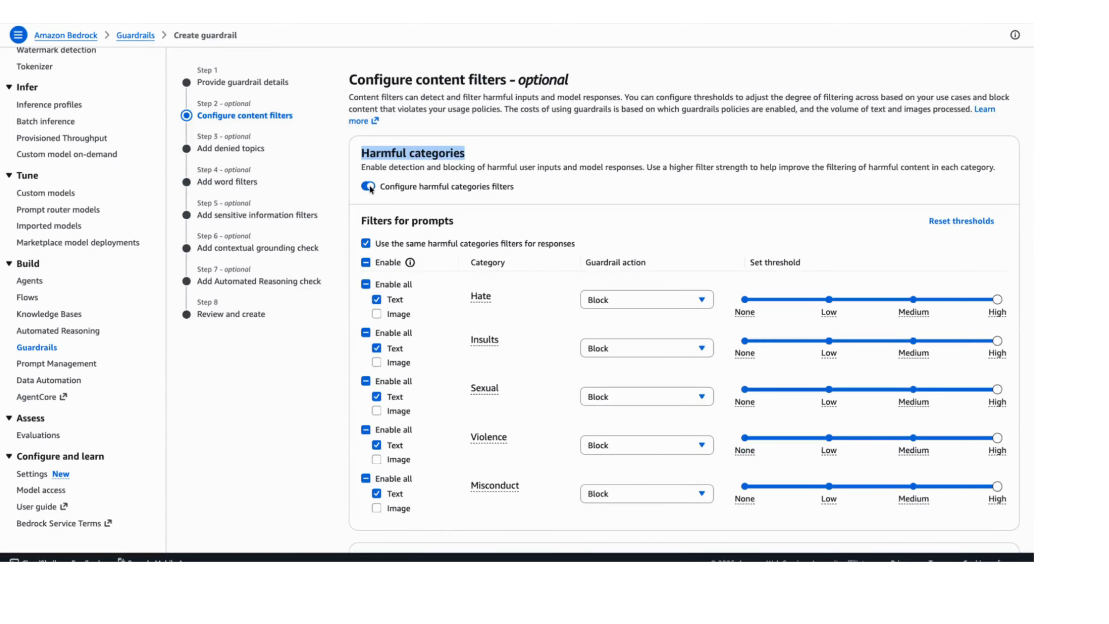
pyautogui.scroll(-1, 445, 375)
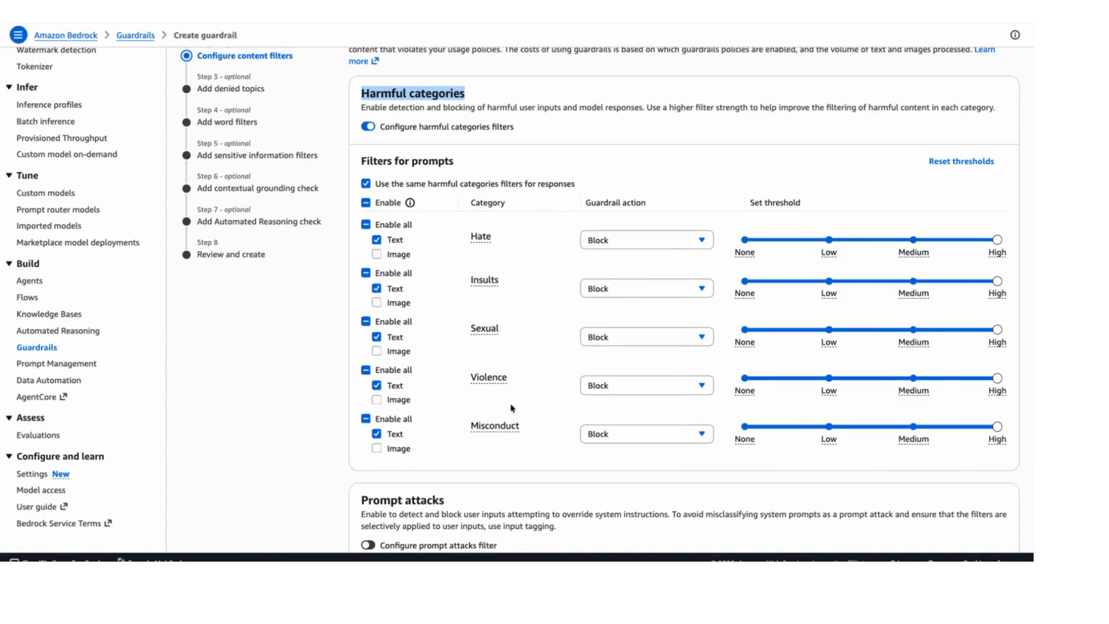
pyautogui.scroll(-2, 519, 450)
pyautogui.scroll(1, 541, 400)
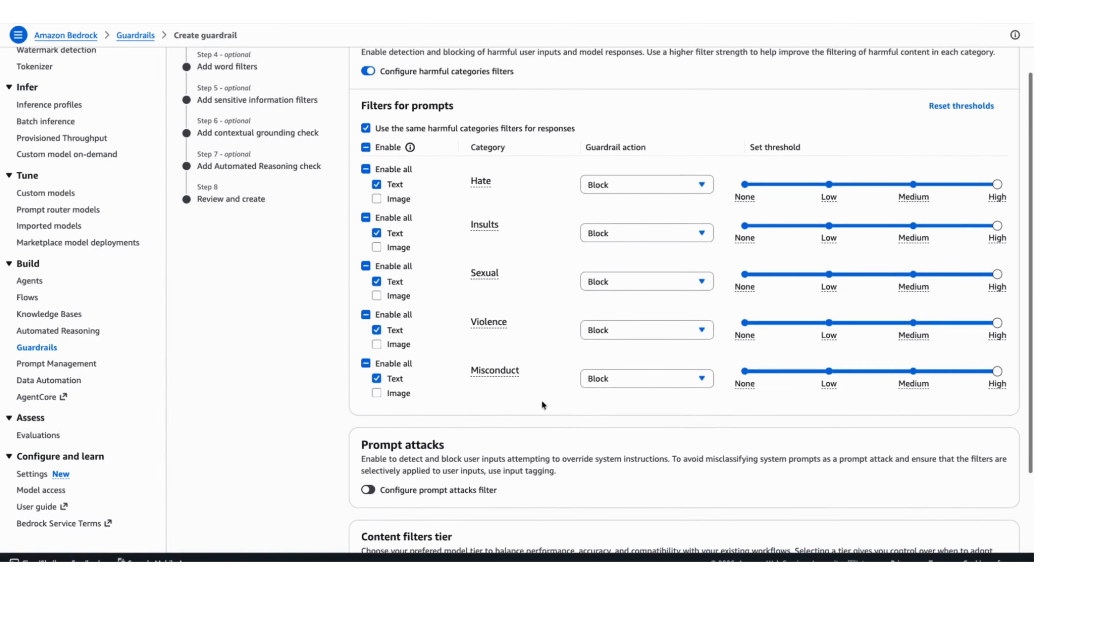
# Step: Check which guardrail actions are available for the Hate category
pyautogui.click(689, 192)
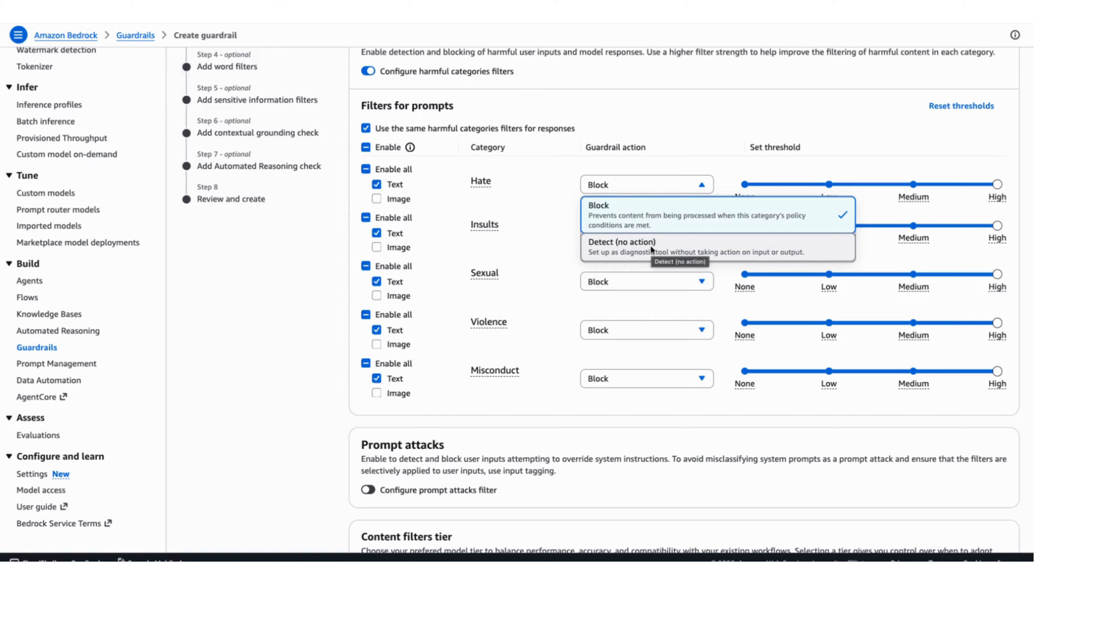
pyautogui.click(687, 157)
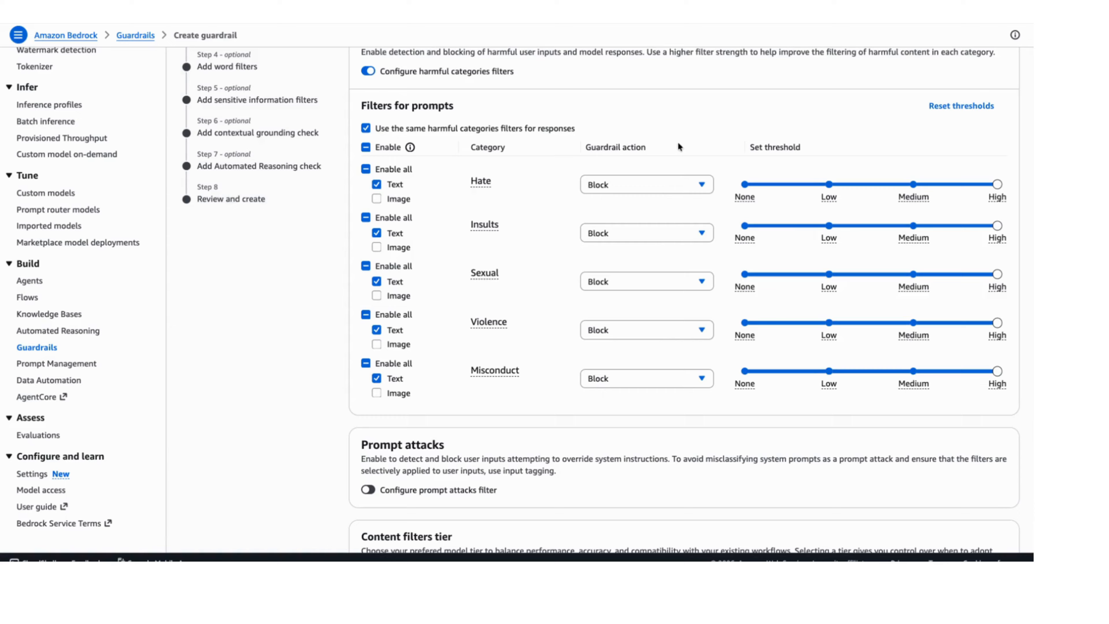
pyautogui.click(656, 187)
pyautogui.click(685, 159)
# Step: Enable the prompt attacks filter with its default settings and continue to the denied topics
pyautogui.scroll(-3, 684, 155)
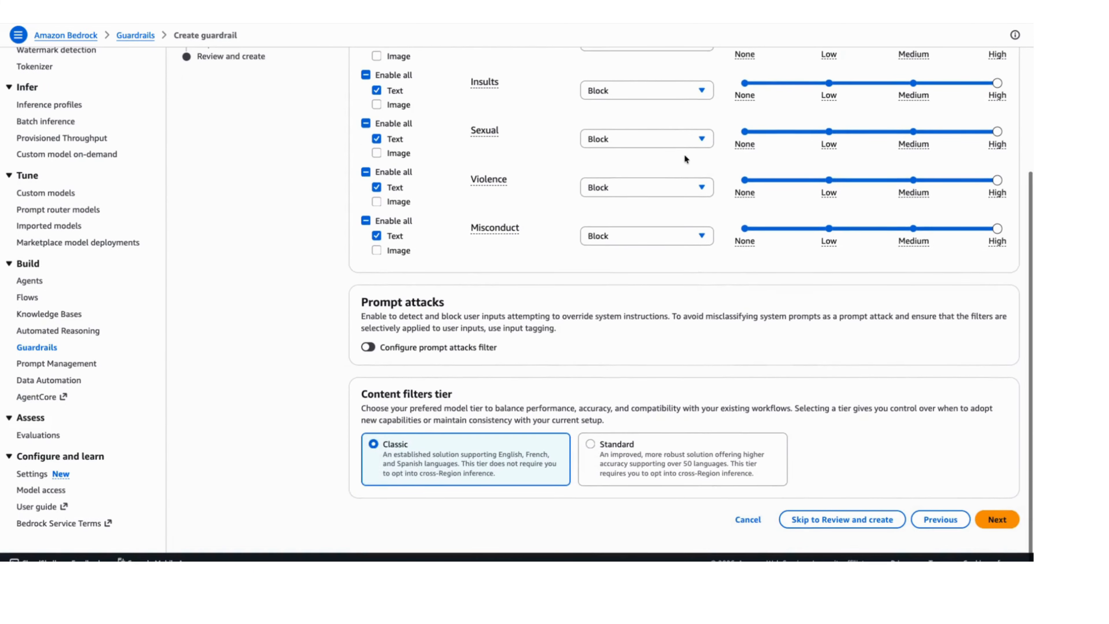
pyautogui.click(368, 348)
pyautogui.scroll(-2, 453, 384)
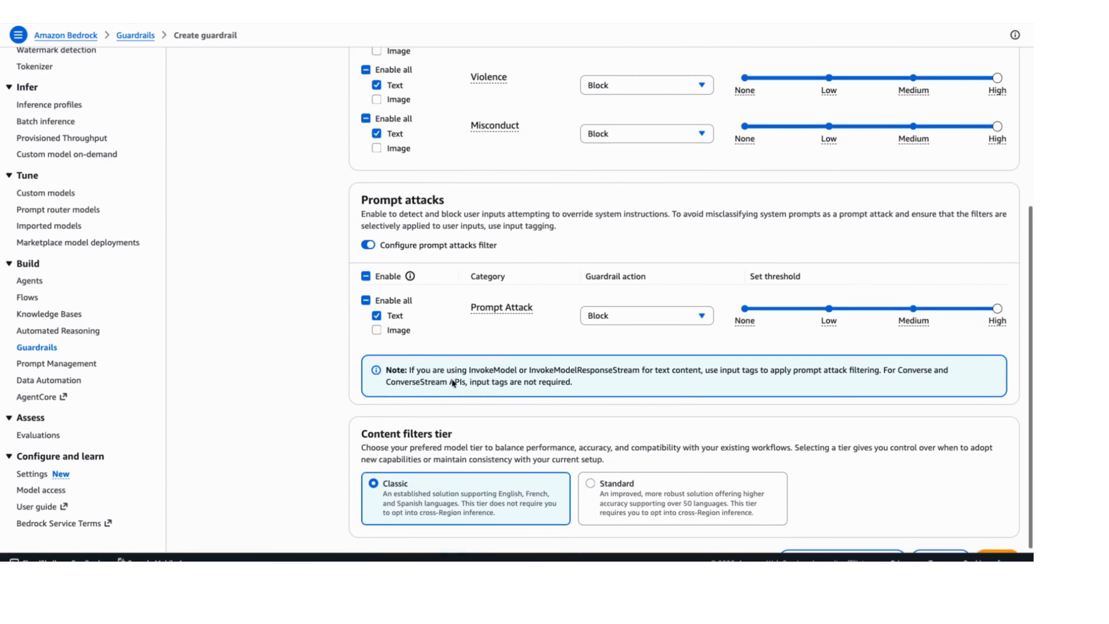
pyautogui.click(648, 319)
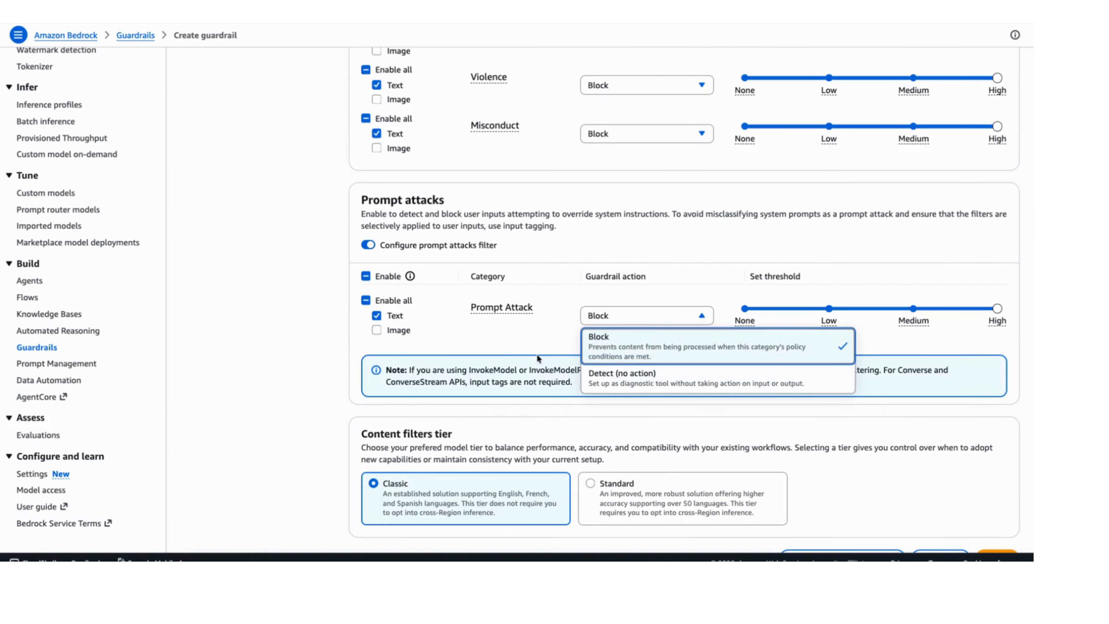
pyautogui.click(443, 341)
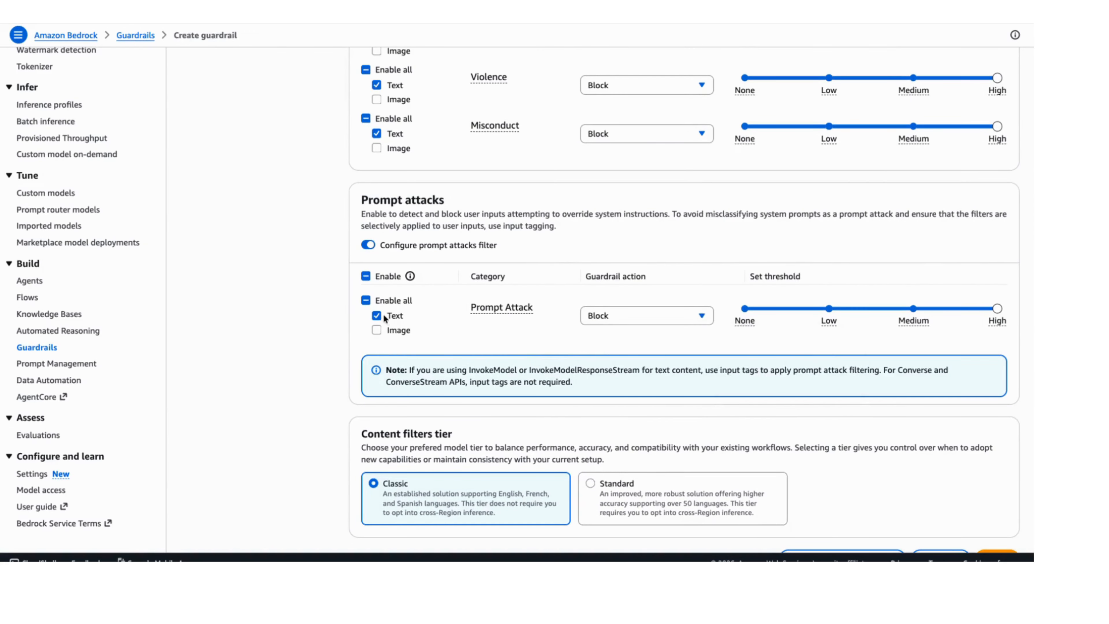
pyautogui.click(375, 332)
pyautogui.click(375, 332)
pyautogui.scroll(-2, 437, 418)
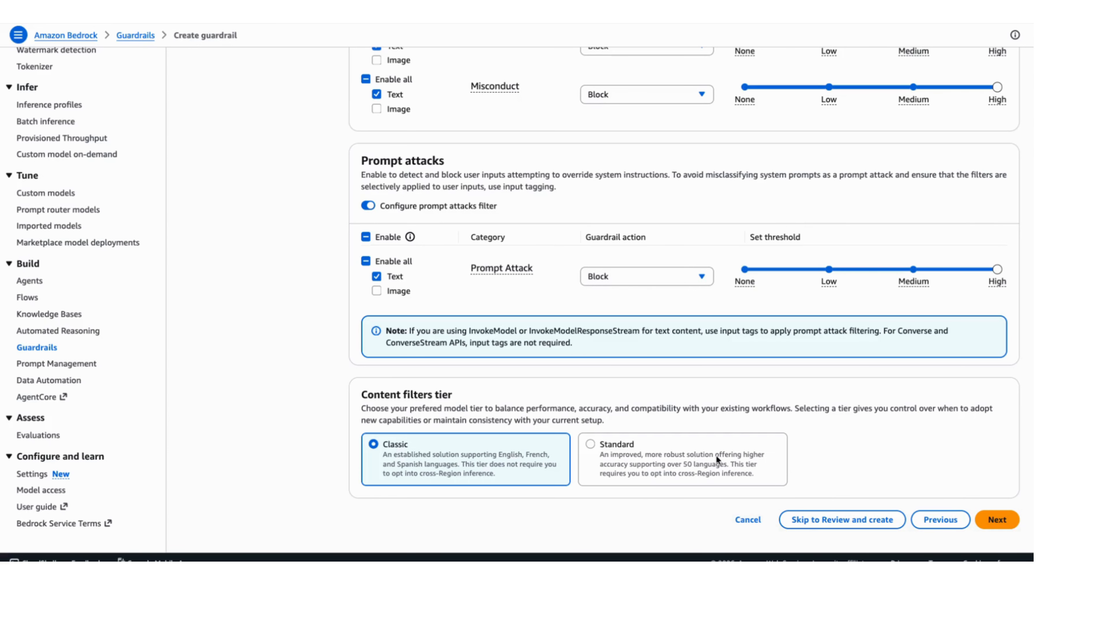
pyautogui.click(996, 520)
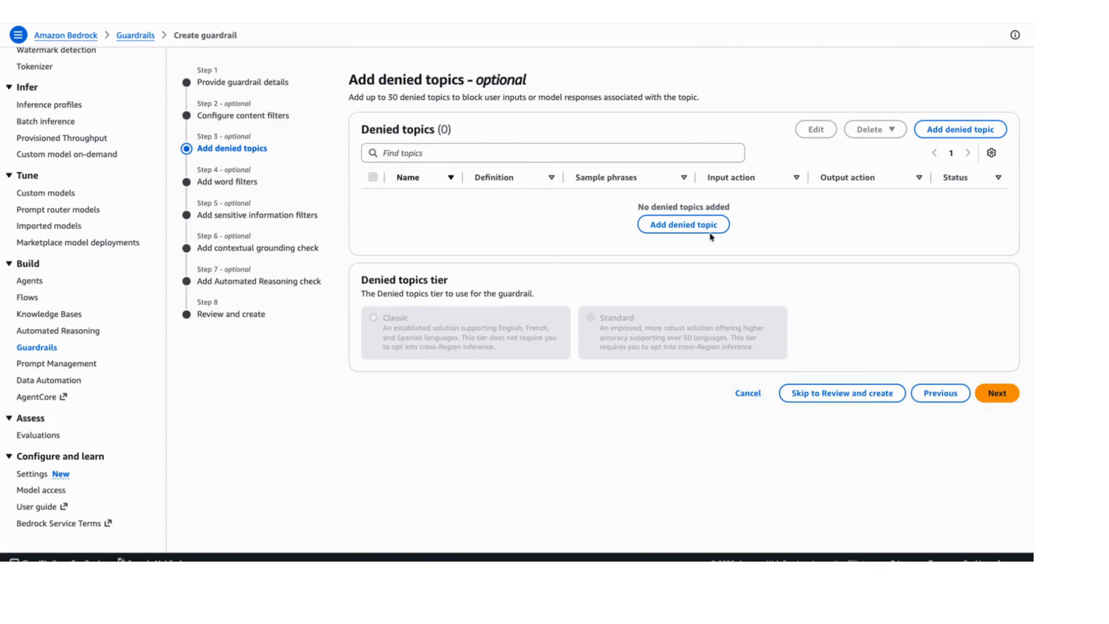
# Step: Start adding a denied topic named denypolitics
pyautogui.click(690, 229)
pyautogui.click(420, 113)
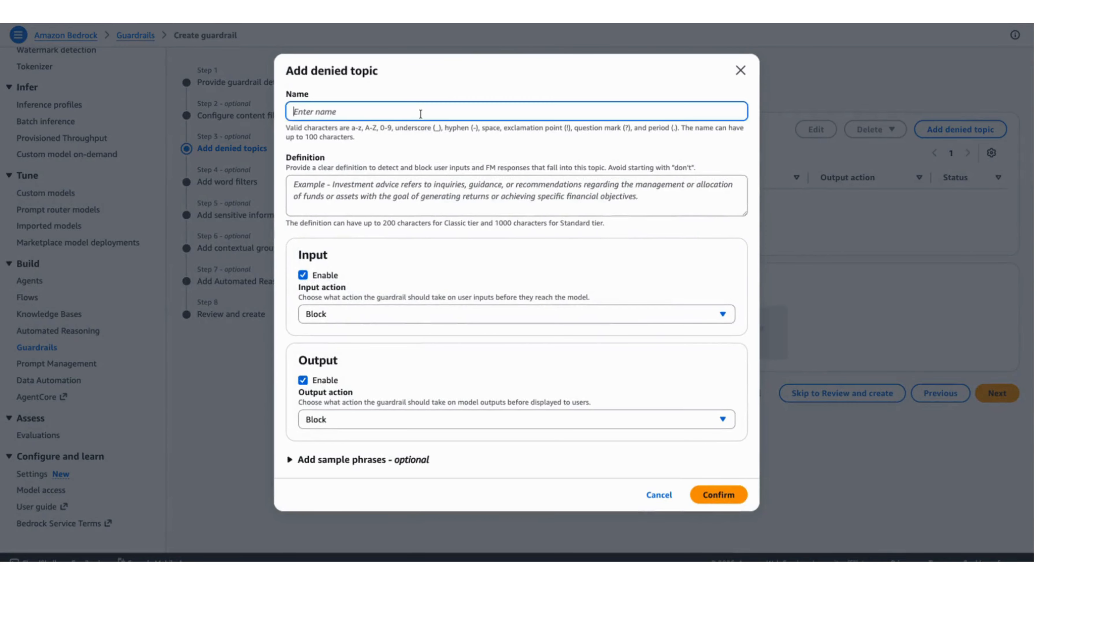
pyautogui.write('denypolitics')
# Step: Copy the topic name into the definition and extend it to read "denypolitics topic discussion"
pyautogui.doubleClick(400, 109)
pyautogui.rightClick(399, 108)
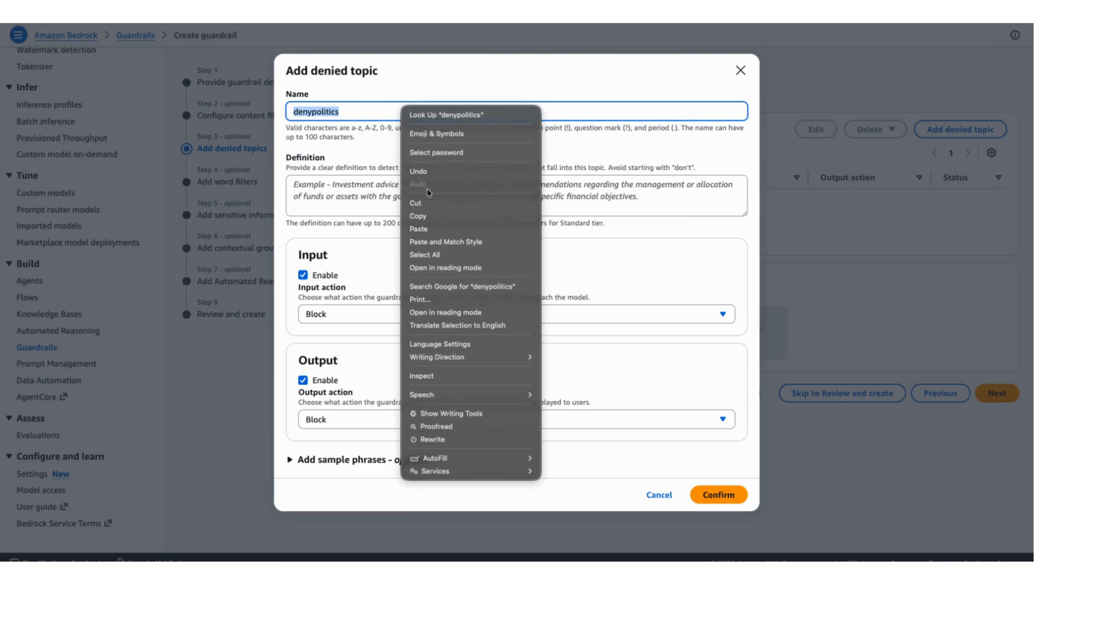
pyautogui.click(426, 215)
pyautogui.click(386, 204)
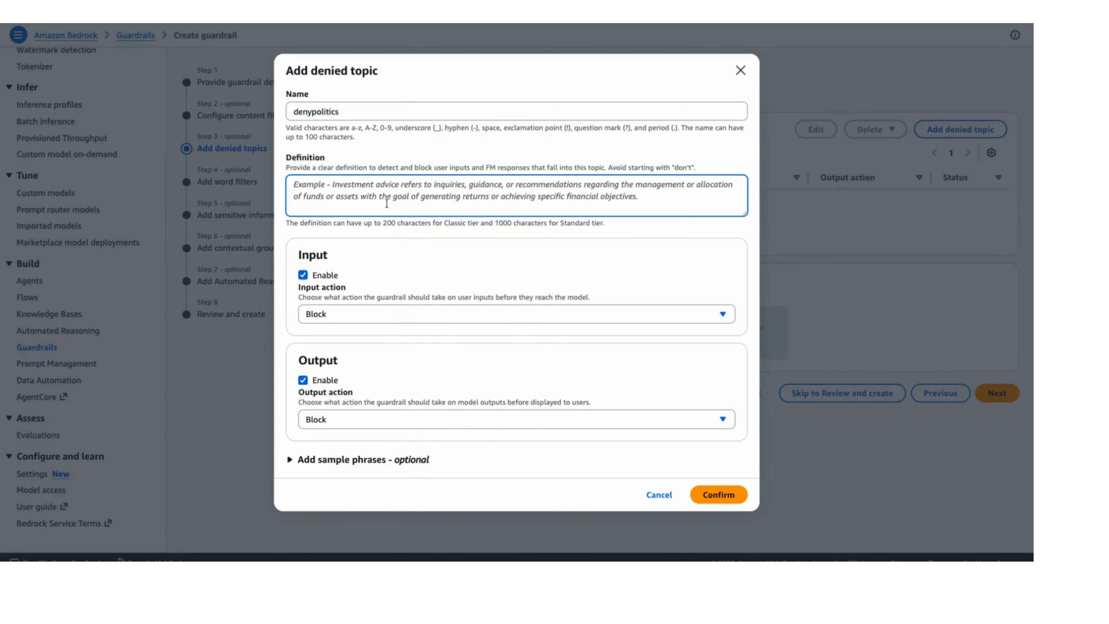
pyautogui.hotkey('ctrl', 'v')
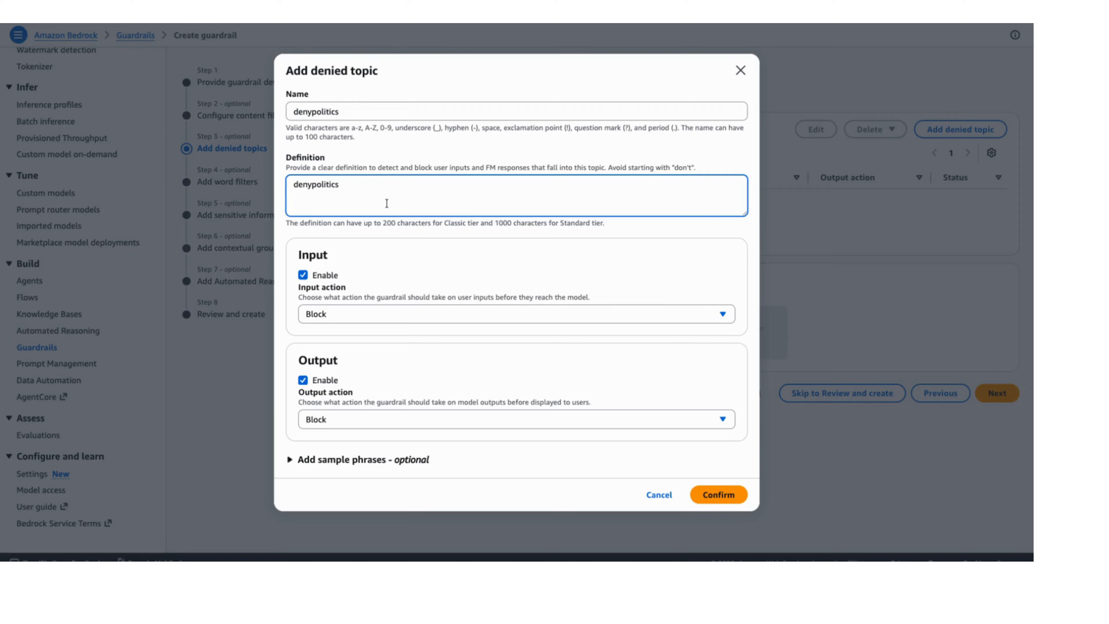
pyautogui.write('topic discussion')
pyautogui.moveTo(448, 185); pyautogui.dragTo(339, 185)
pyautogui.click(446, 190)
# Step: Check the available input and output actions for the denied topic
pyautogui.click(429, 311)
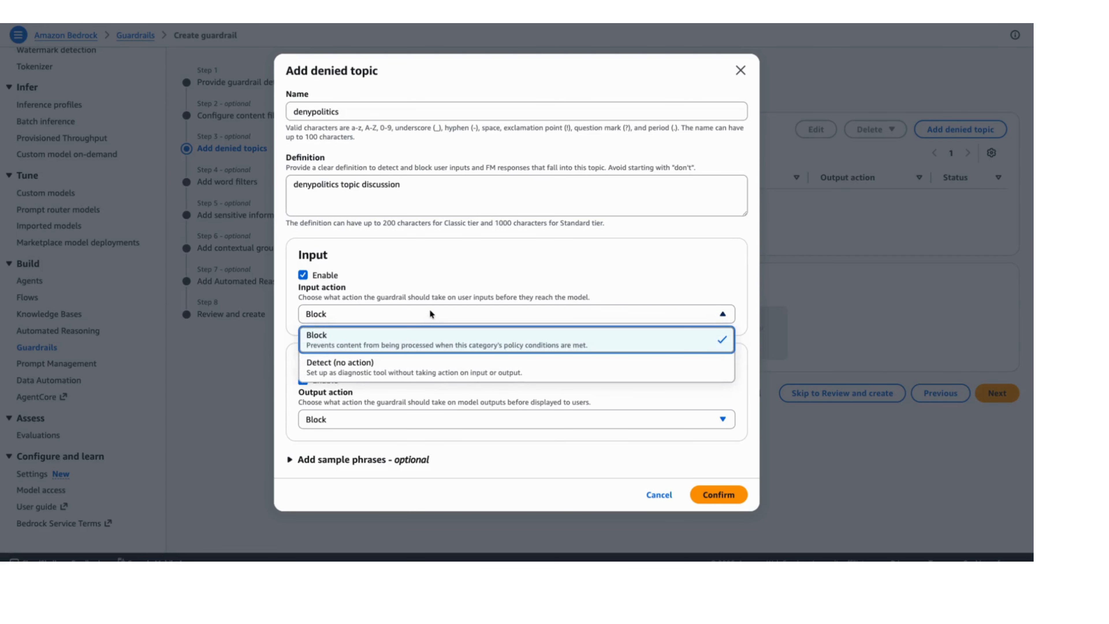
pyautogui.click(465, 265)
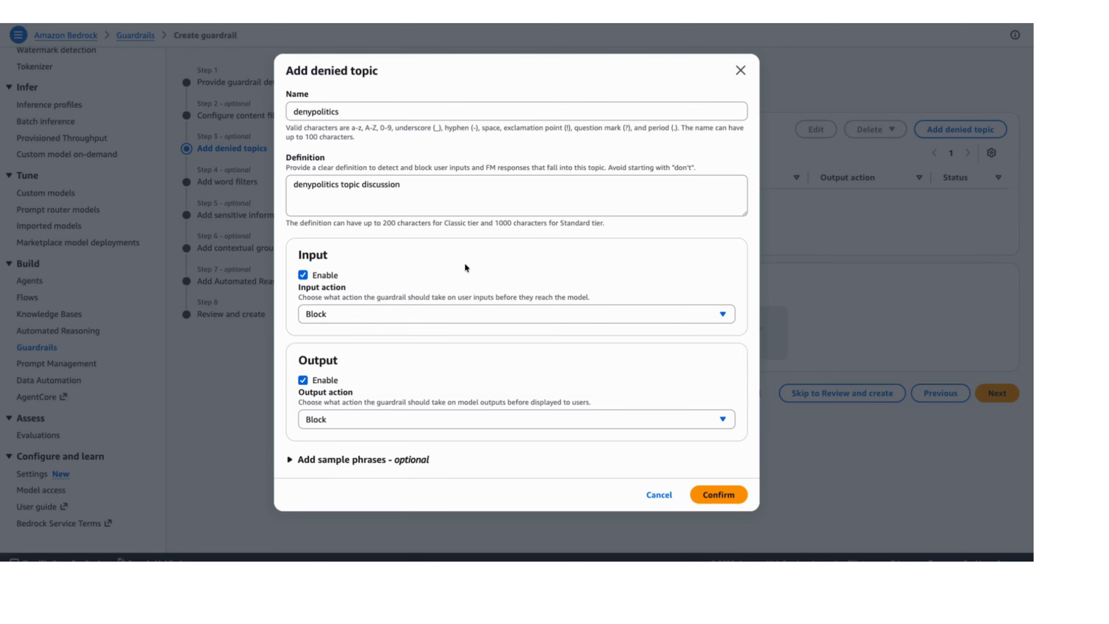
pyautogui.click(392, 421)
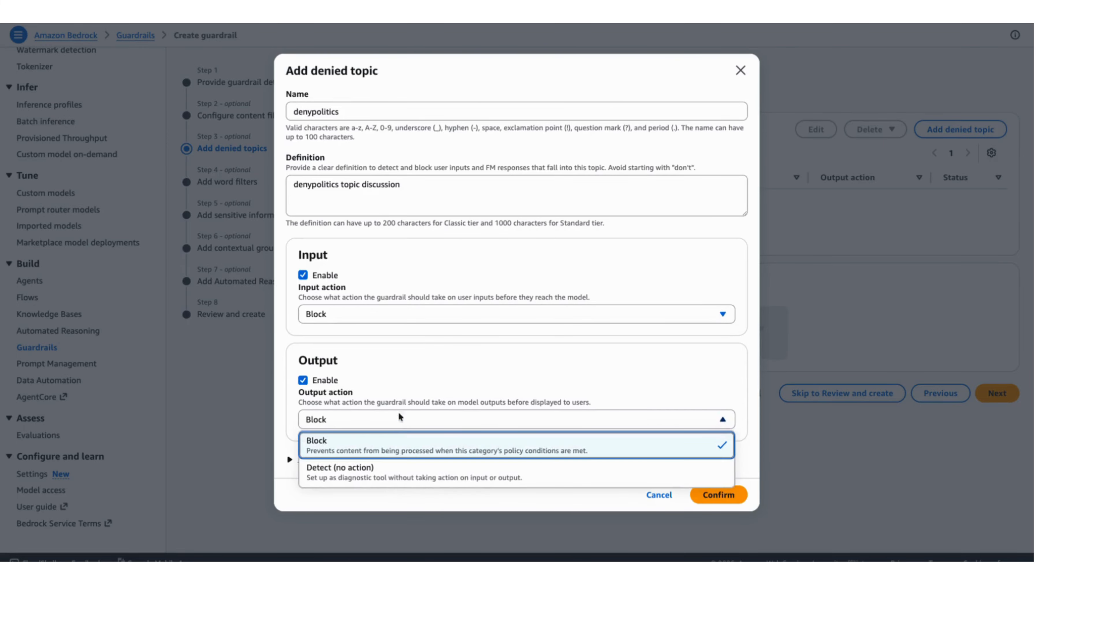
pyautogui.click(425, 361)
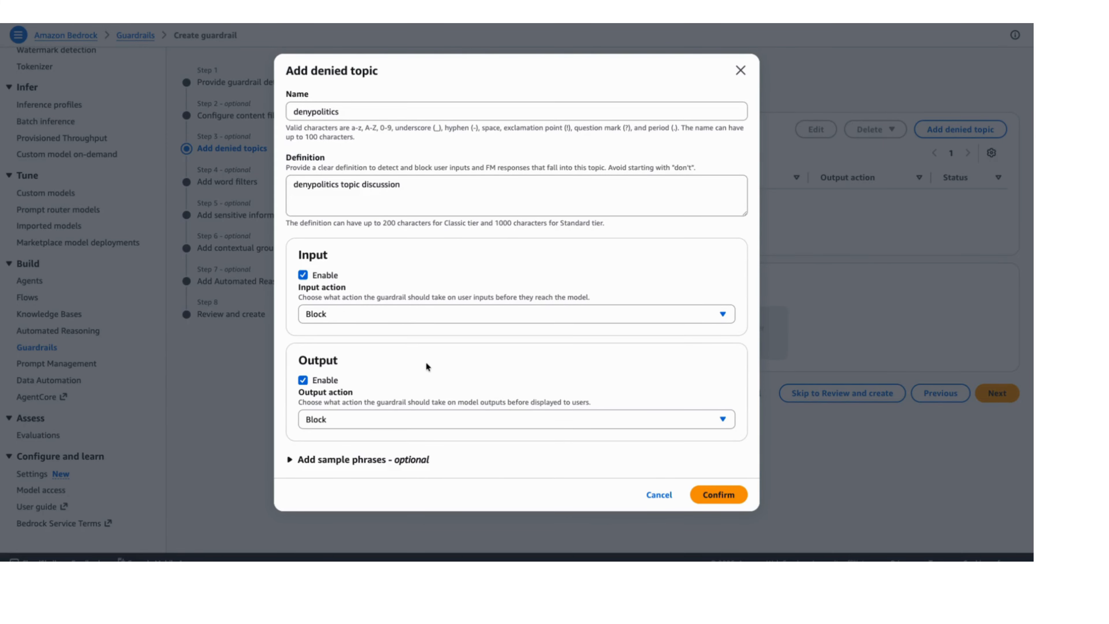
# Step: Discard the denypolitics topic draft without adding sample phrases and continue to the word filters
pyautogui.click(384, 459)
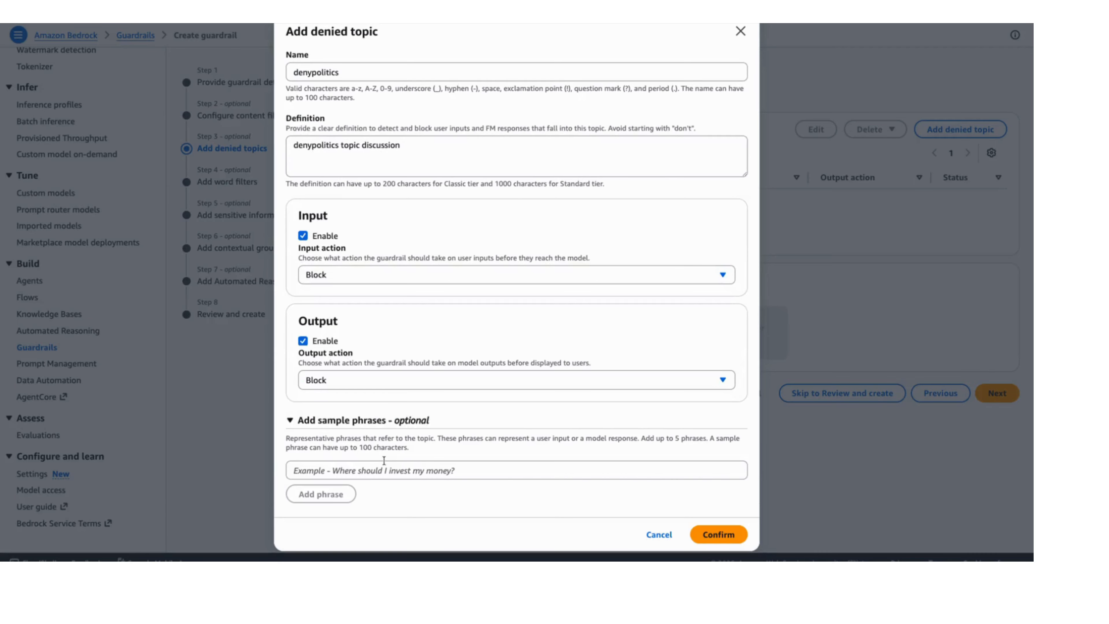
pyautogui.click(374, 470)
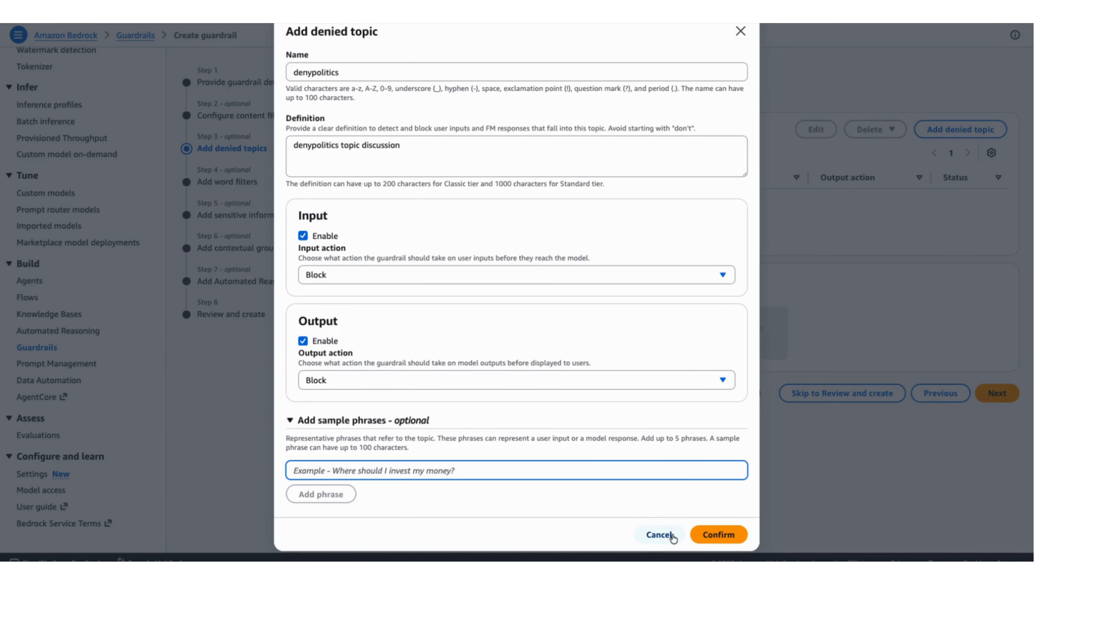
pyautogui.click(660, 535)
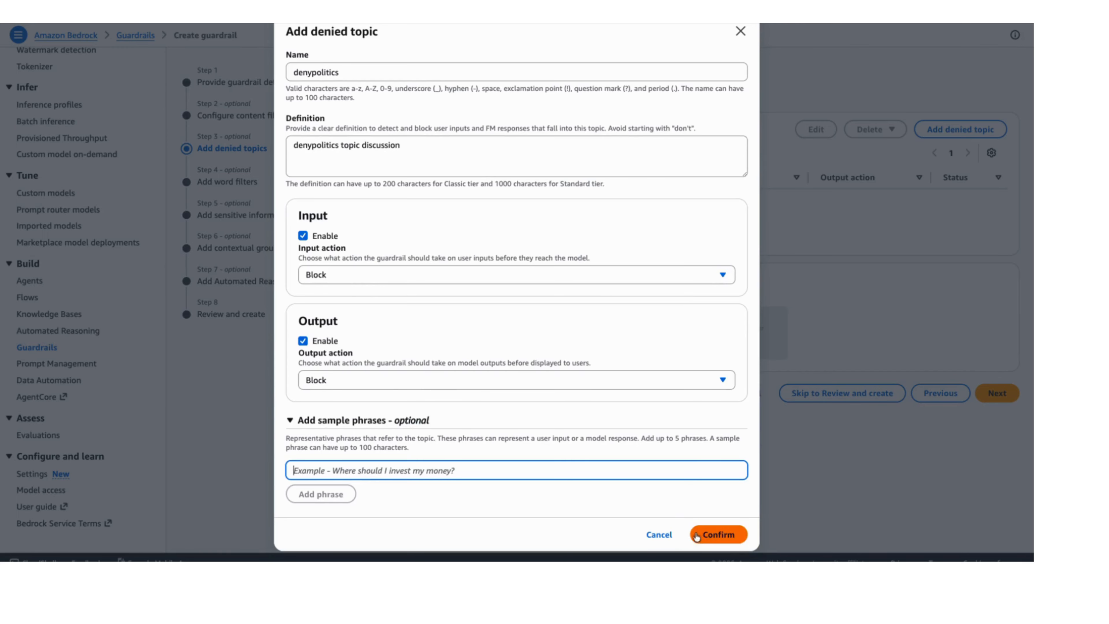
pyautogui.click(661, 534)
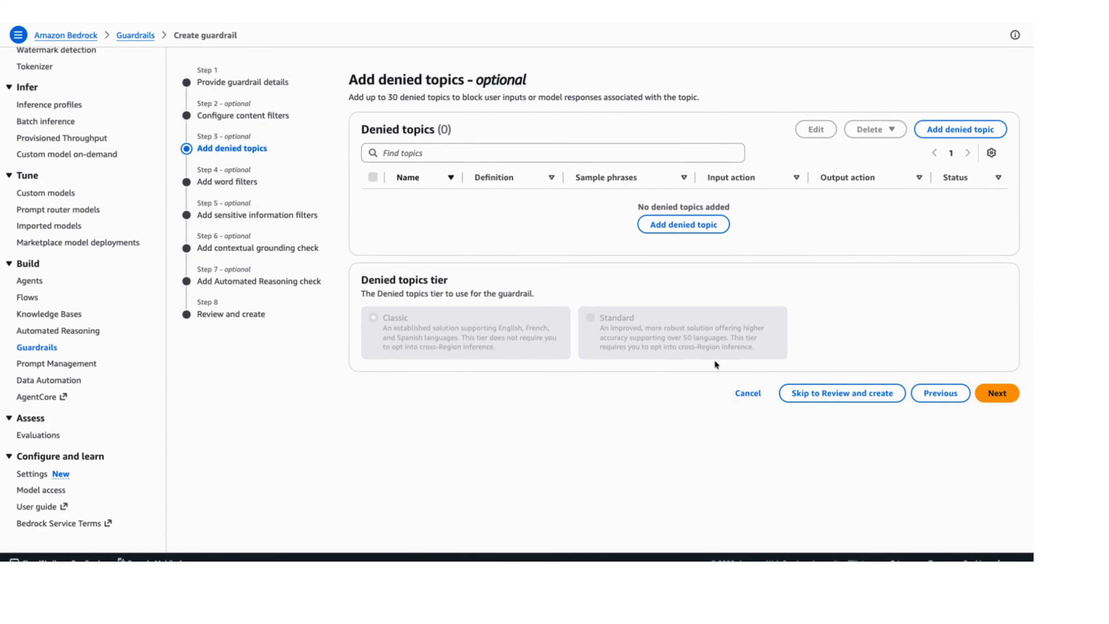
pyautogui.click(997, 393)
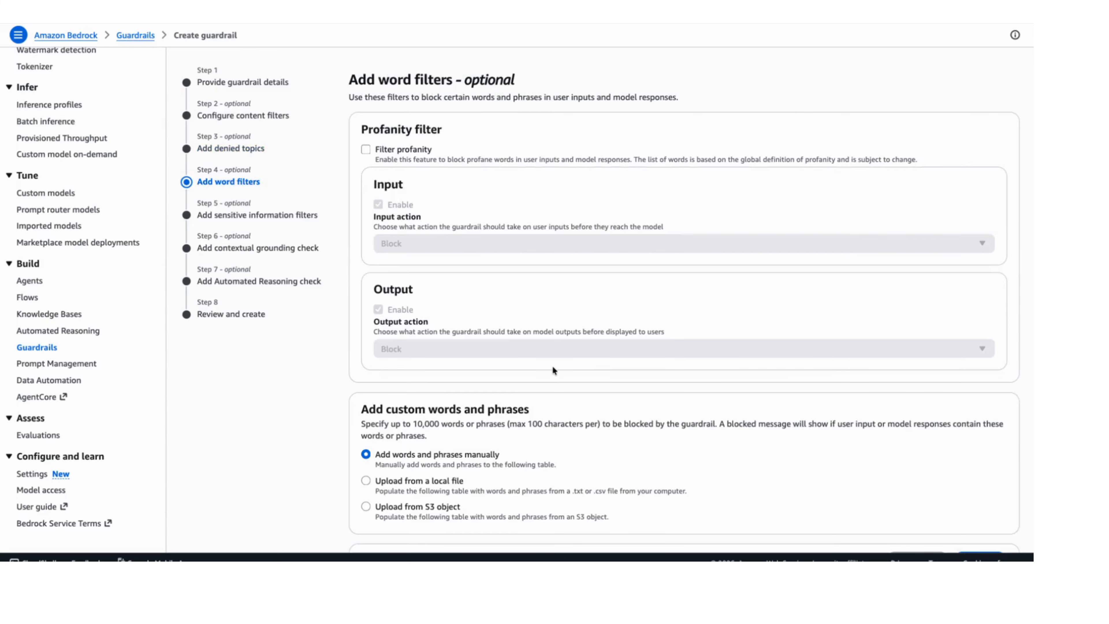
# Step: Enable the profanity filter with Block for input and output, and continue to the sensitive information filters without custom words
pyautogui.click(365, 150)
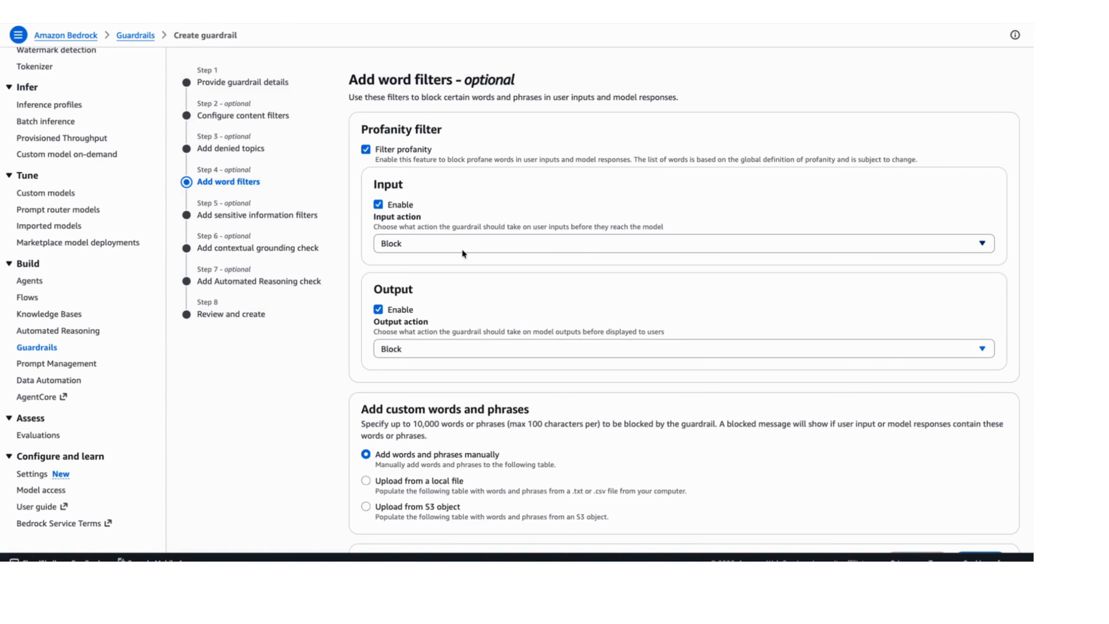
pyautogui.scroll(-4, 462, 251)
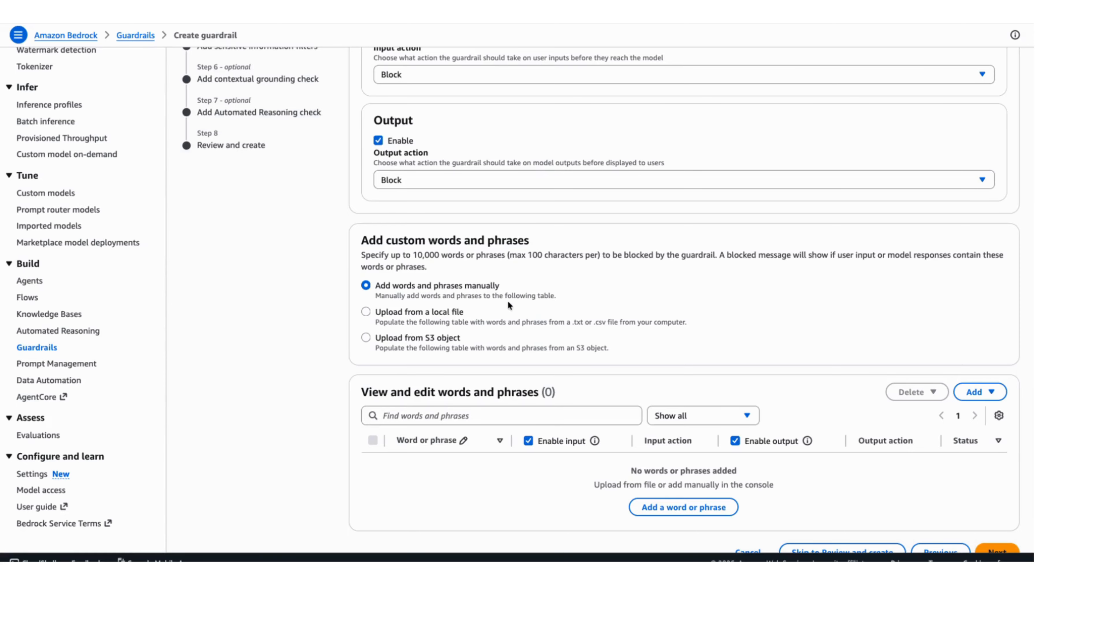
pyautogui.scroll(-1, 507, 304)
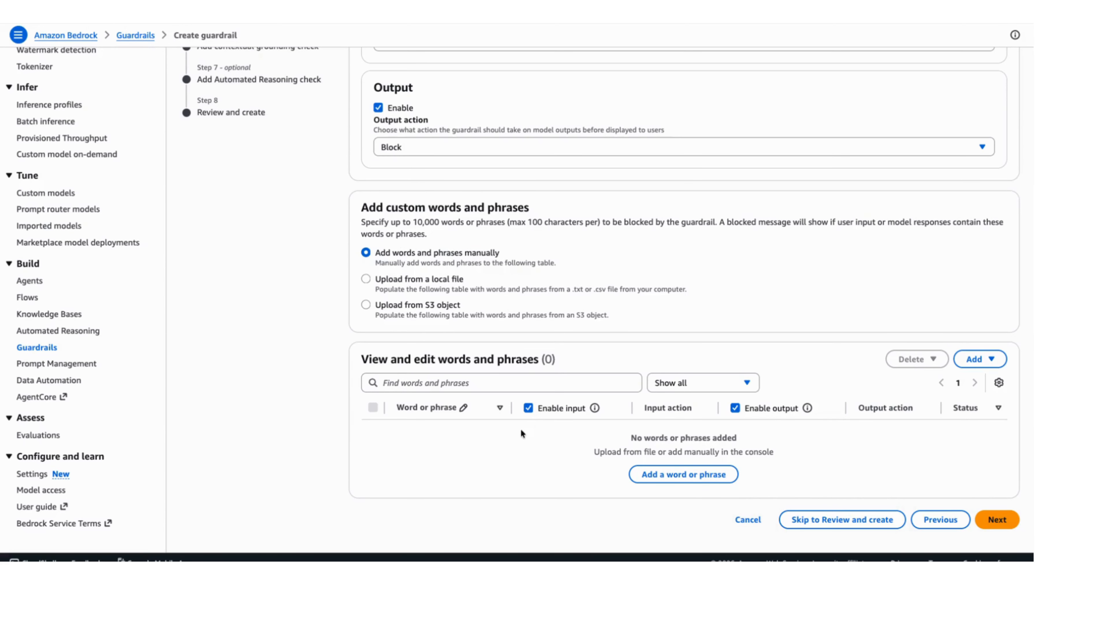
pyautogui.click(993, 524)
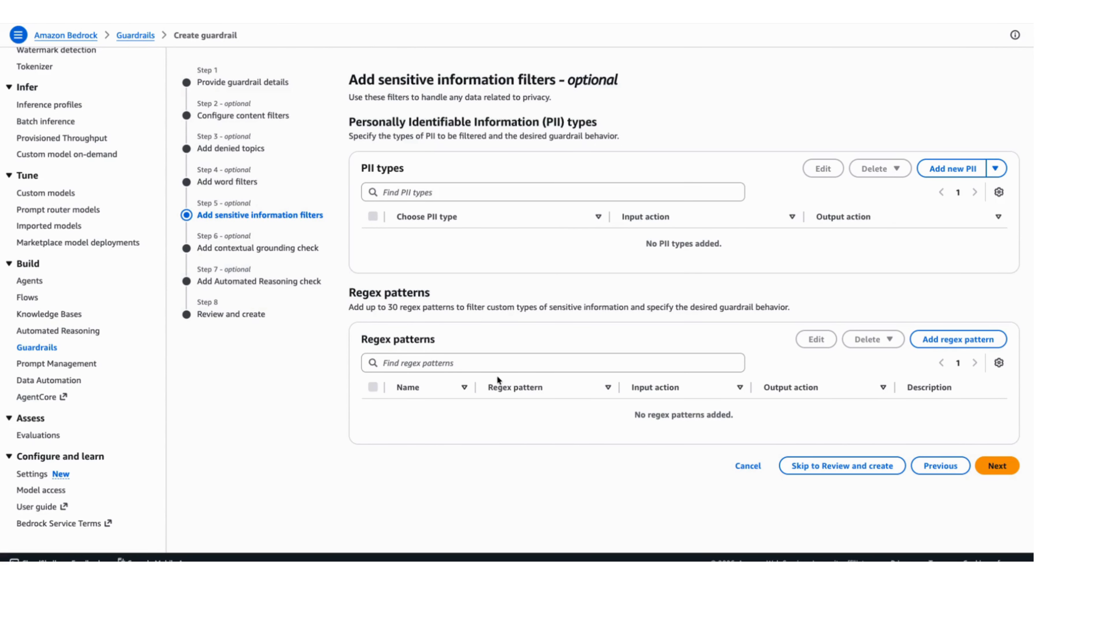
# Step: Add the CVV PII type to the sensitive information filters with Block as input and output action
pyautogui.click(952, 169)
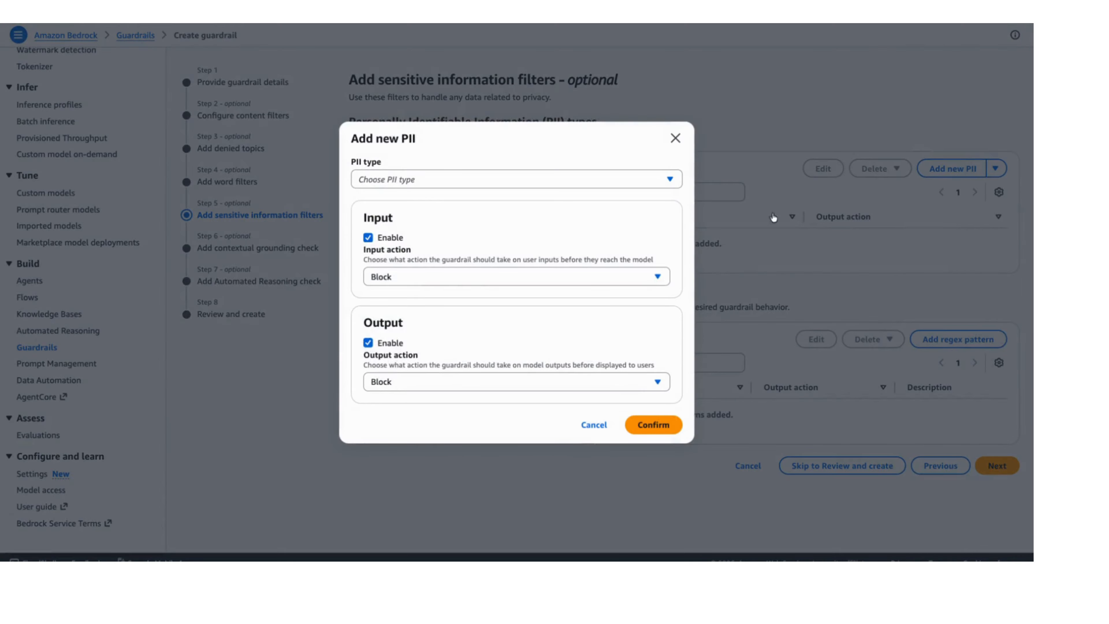
pyautogui.click(618, 175)
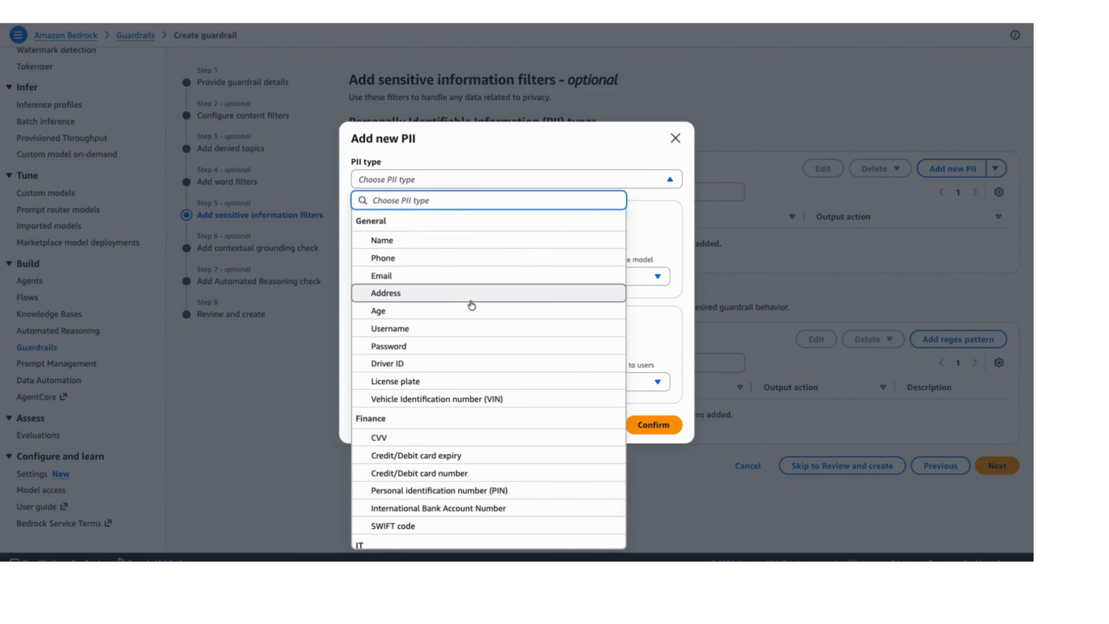
pyautogui.scroll(-7, 461, 433)
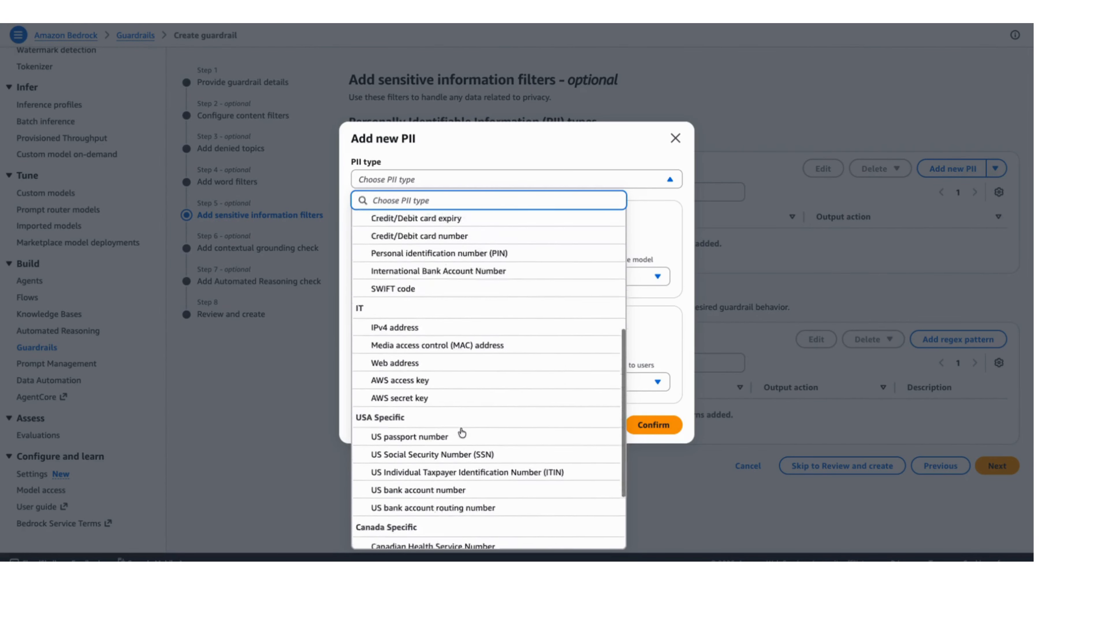
pyautogui.scroll(7, 460, 426)
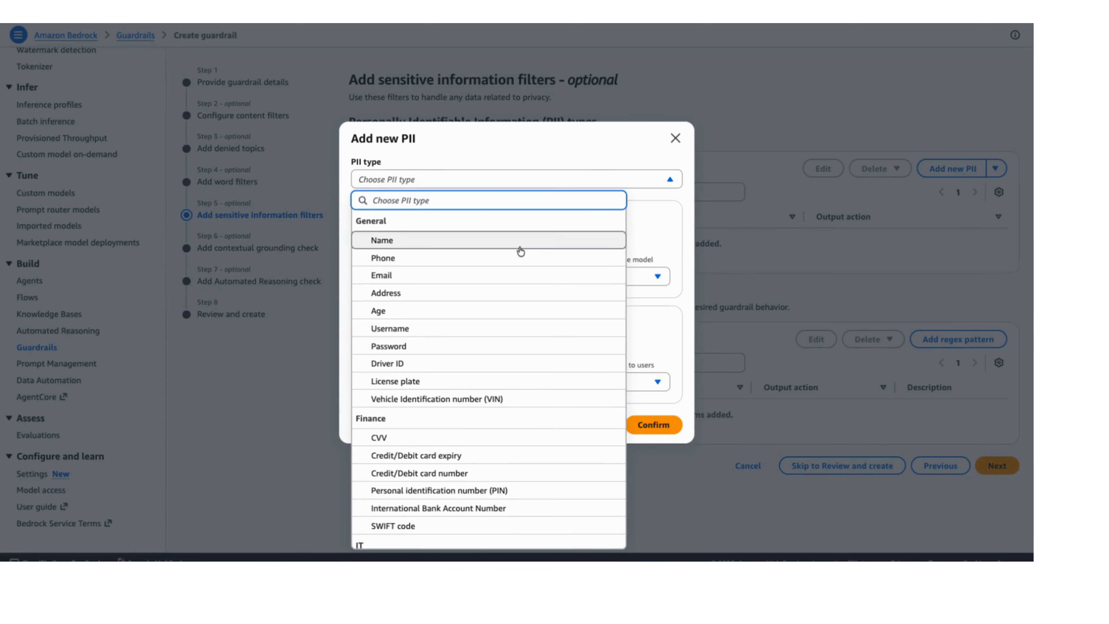
pyautogui.scroll(-1, 475, 456)
pyautogui.scroll(-2, 476, 456)
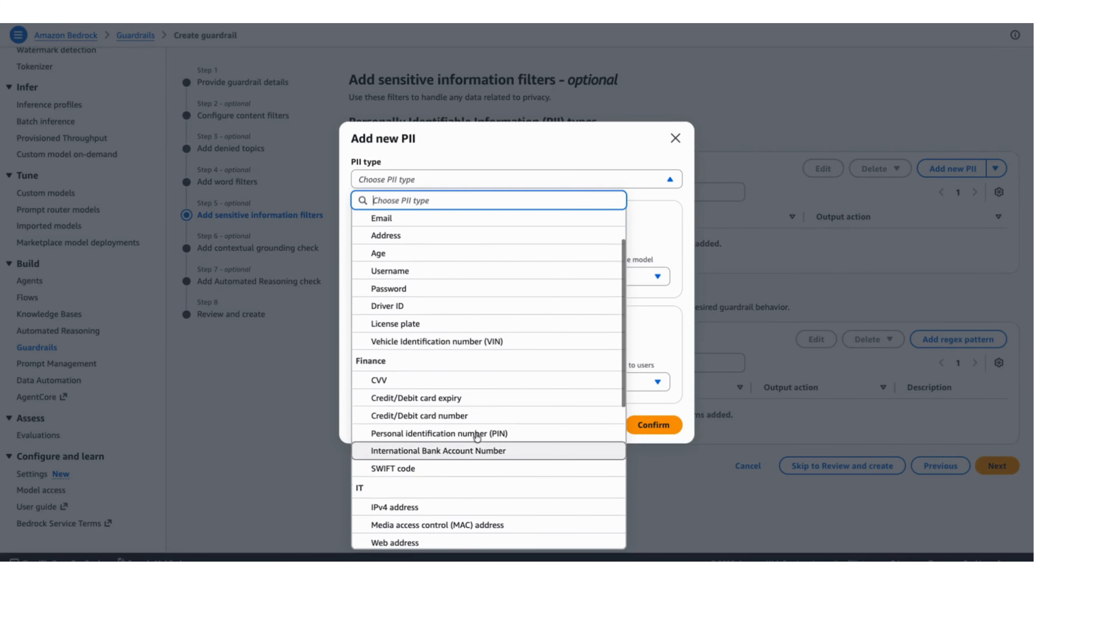
pyautogui.click(486, 385)
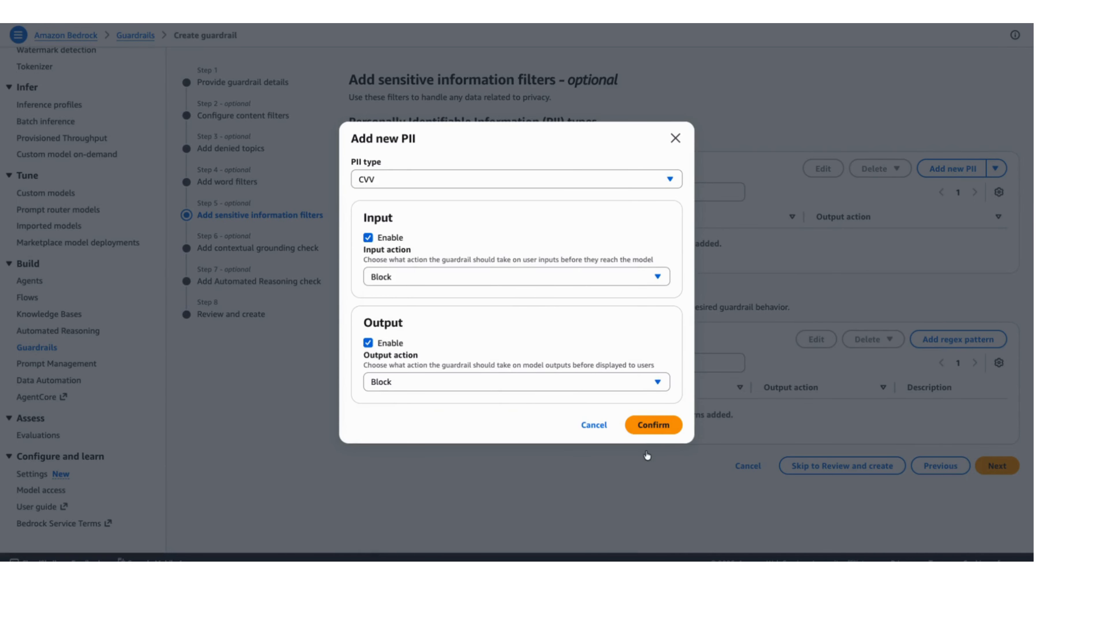
pyautogui.click(653, 429)
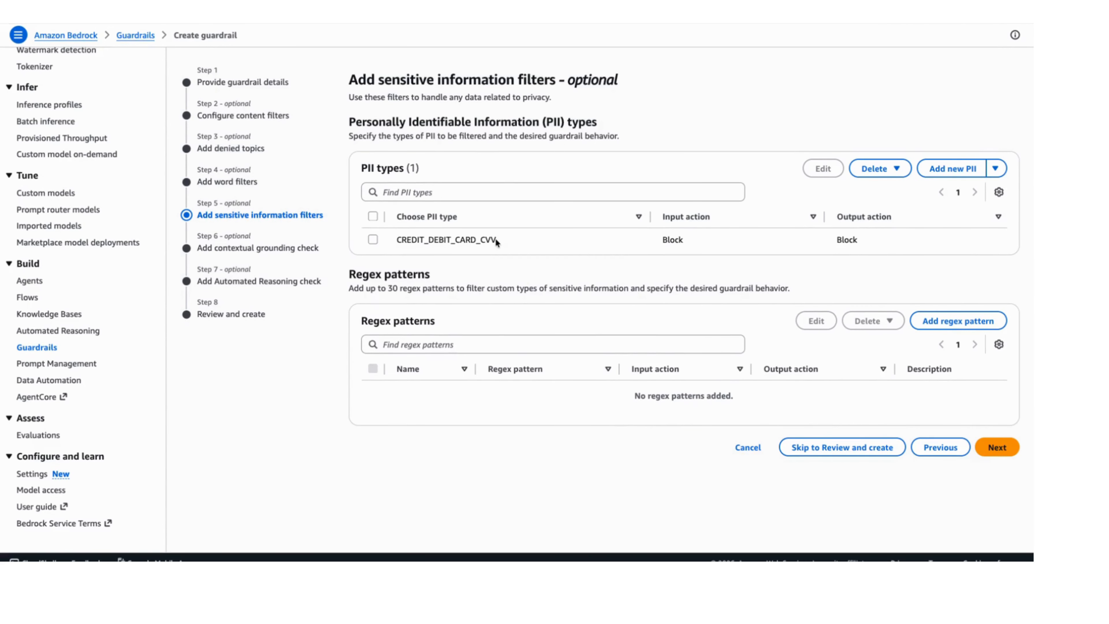
pyautogui.moveTo(496, 241); pyautogui.dragTo(385, 242)
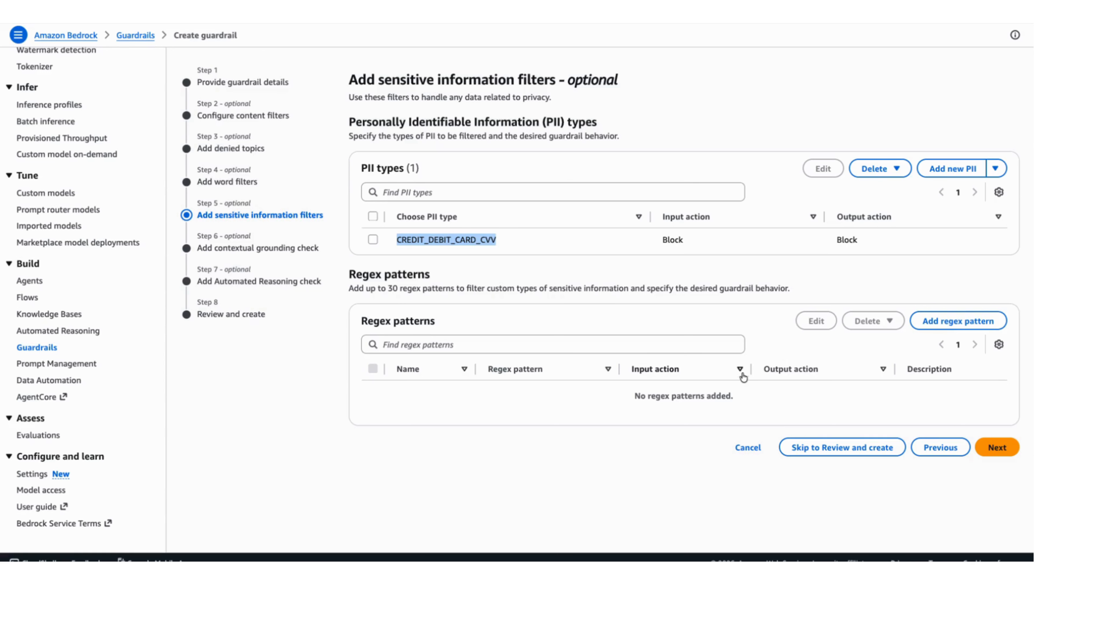
pyautogui.click(945, 327)
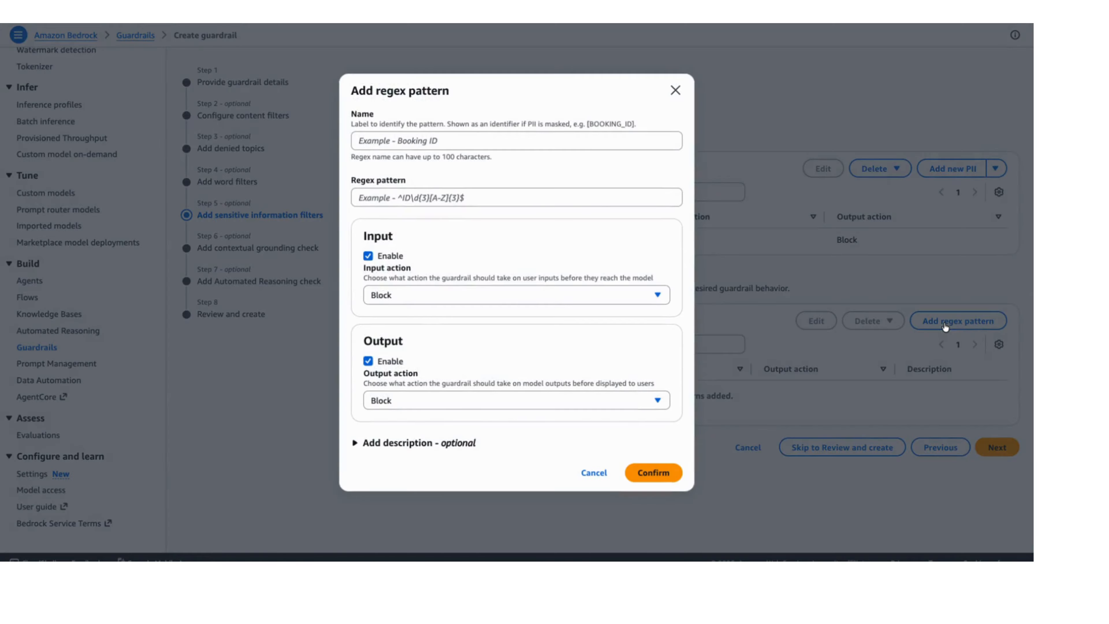
pyautogui.click(498, 140)
pyautogui.click(481, 198)
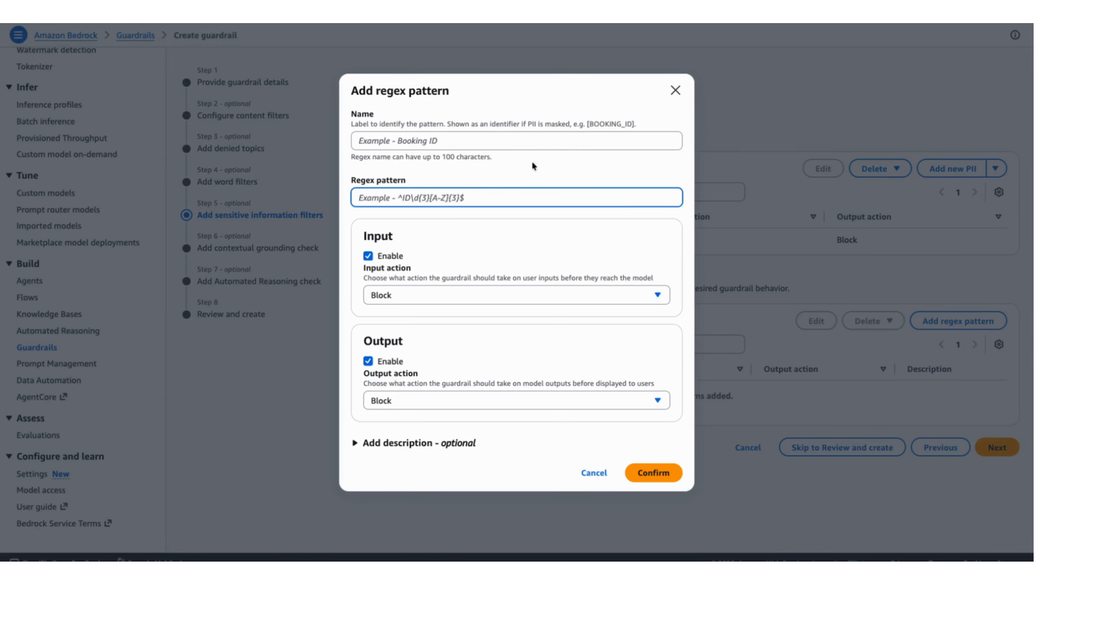
pyautogui.click(504, 140)
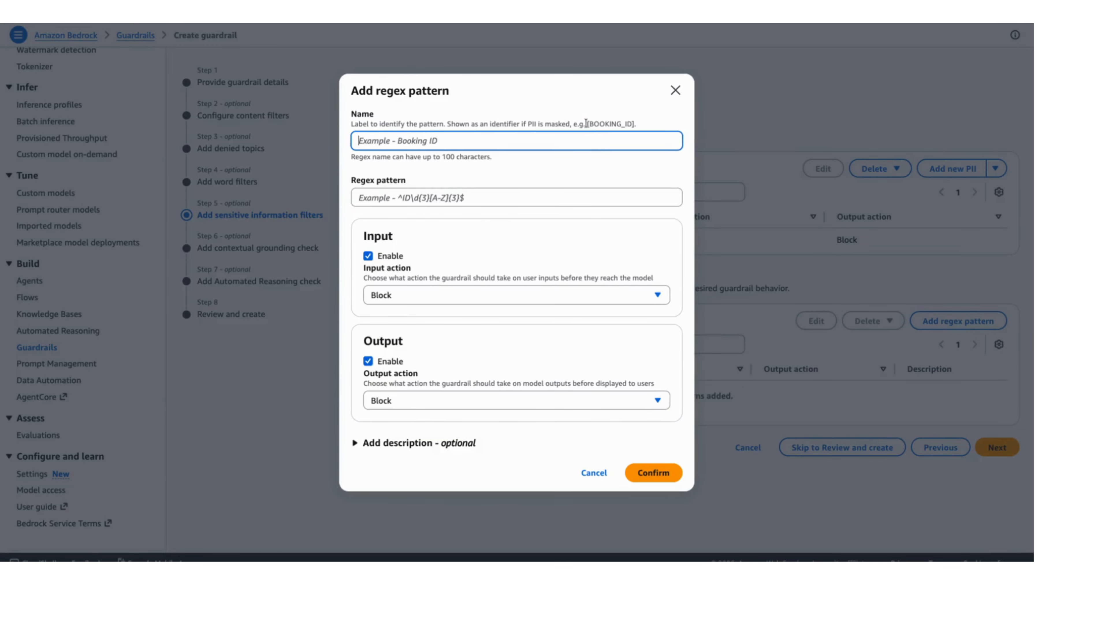
pyautogui.moveTo(588, 124); pyautogui.dragTo(631, 124)
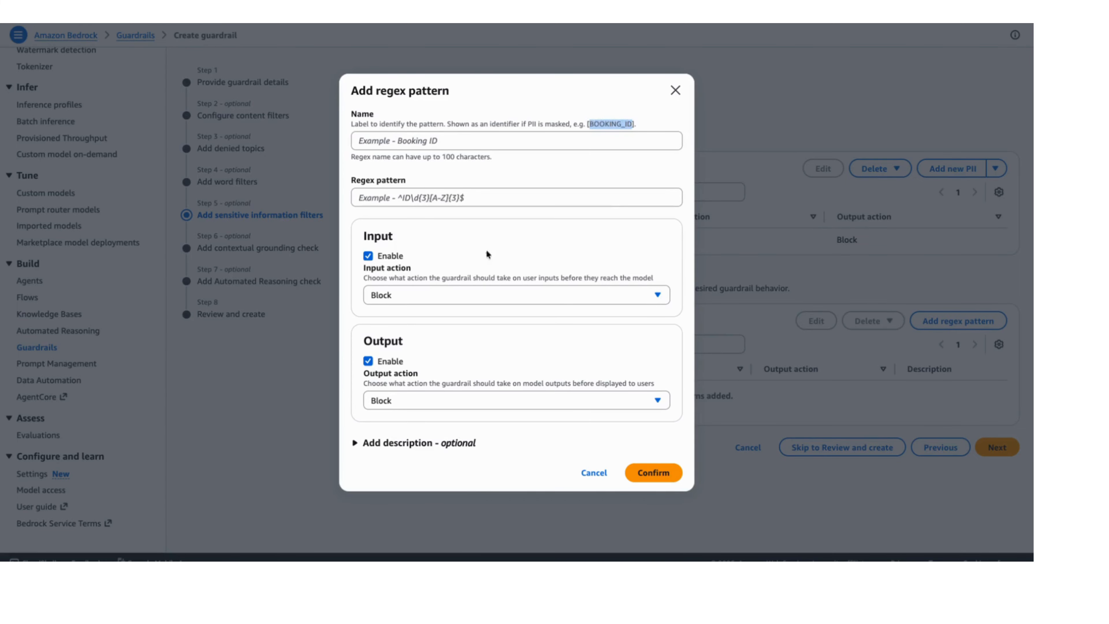
pyautogui.click(594, 474)
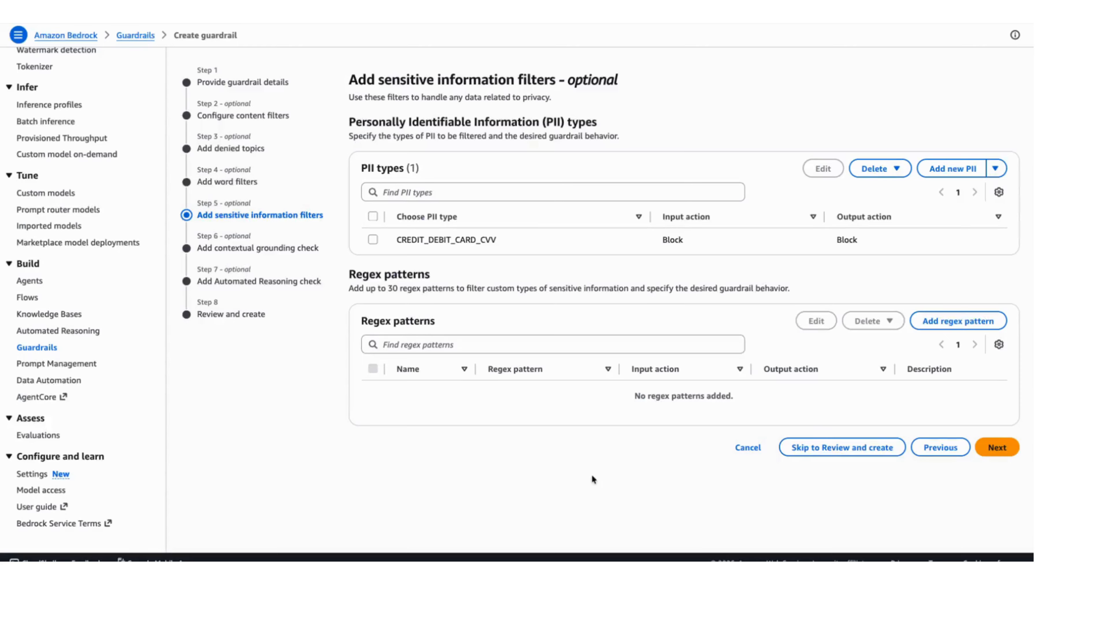
# Step: Enable the contextual grounding and relevance checks with their default 0.7 thresholds and Block actions, and proceed to the Automated Reasoning check
pyautogui.click(998, 446)
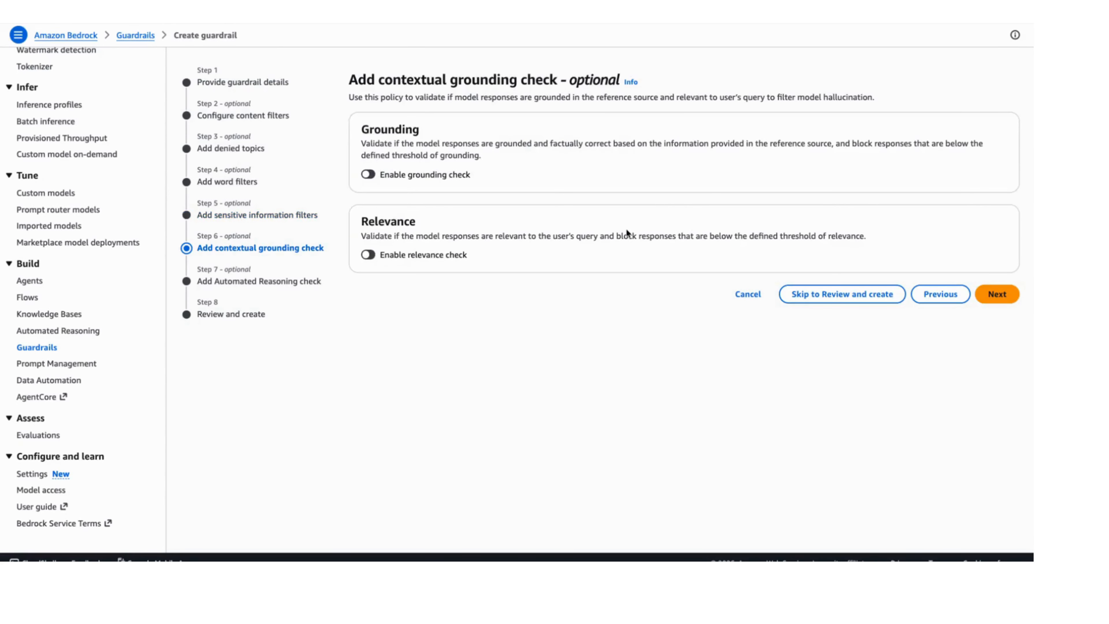
pyautogui.click(368, 174)
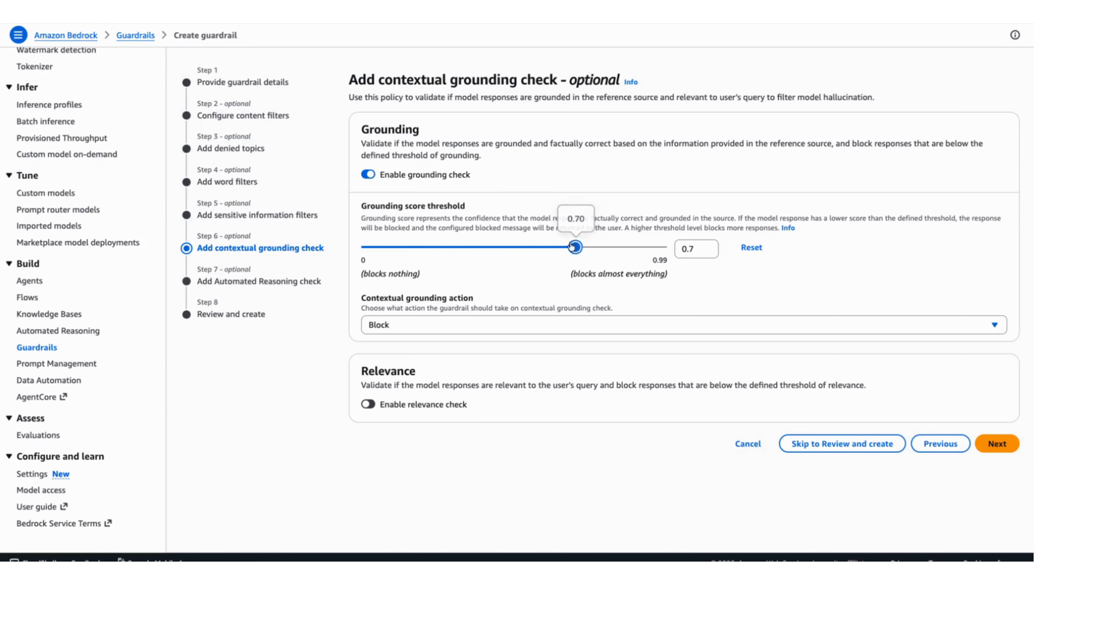
pyautogui.click(369, 404)
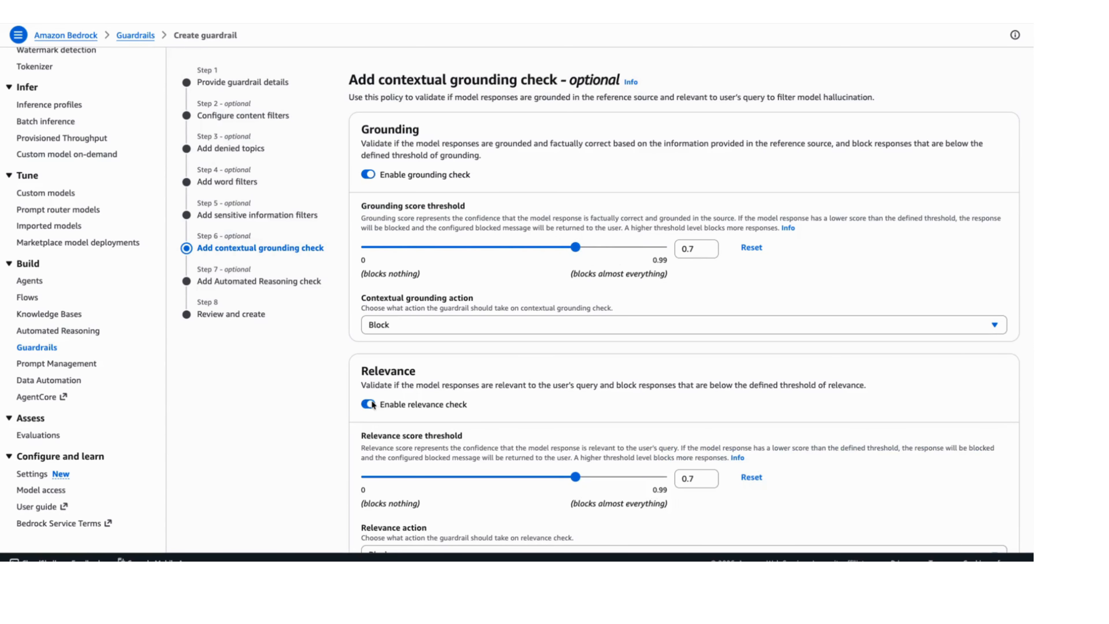
pyautogui.scroll(-2, 560, 471)
pyautogui.click(560, 485)
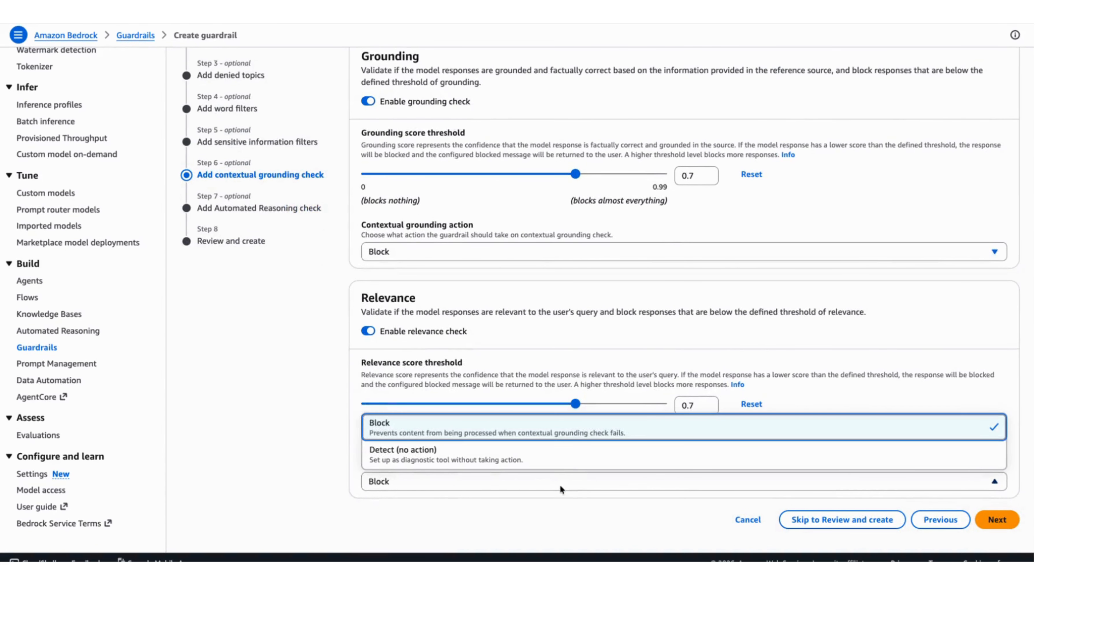
pyautogui.click(558, 489)
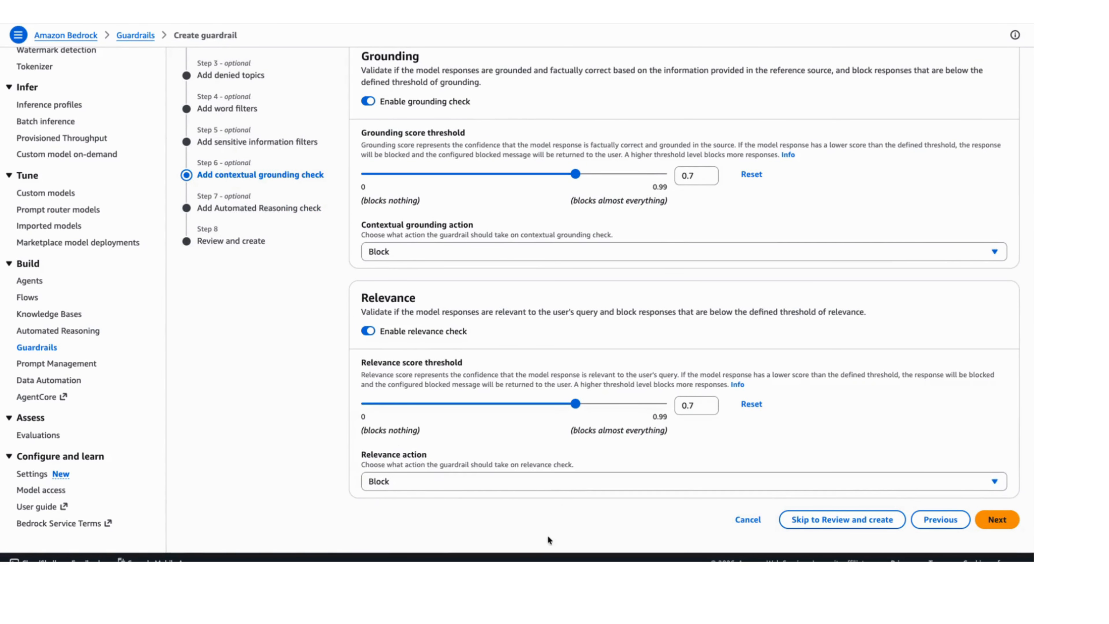
pyautogui.click(582, 483)
pyautogui.click(666, 500)
pyautogui.click(998, 520)
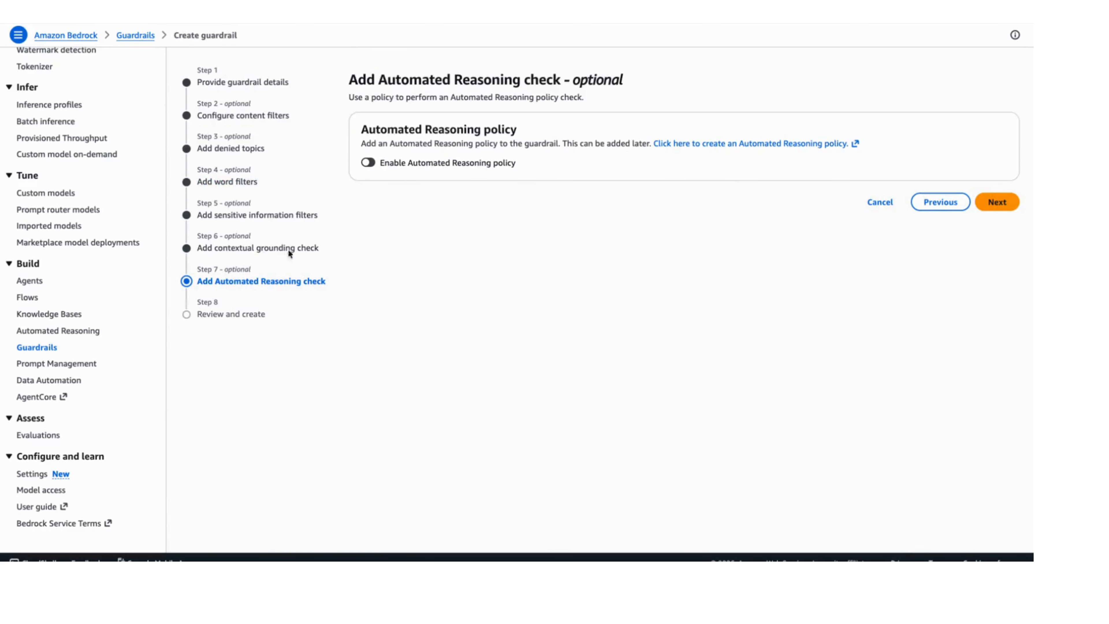
pyautogui.click(368, 162)
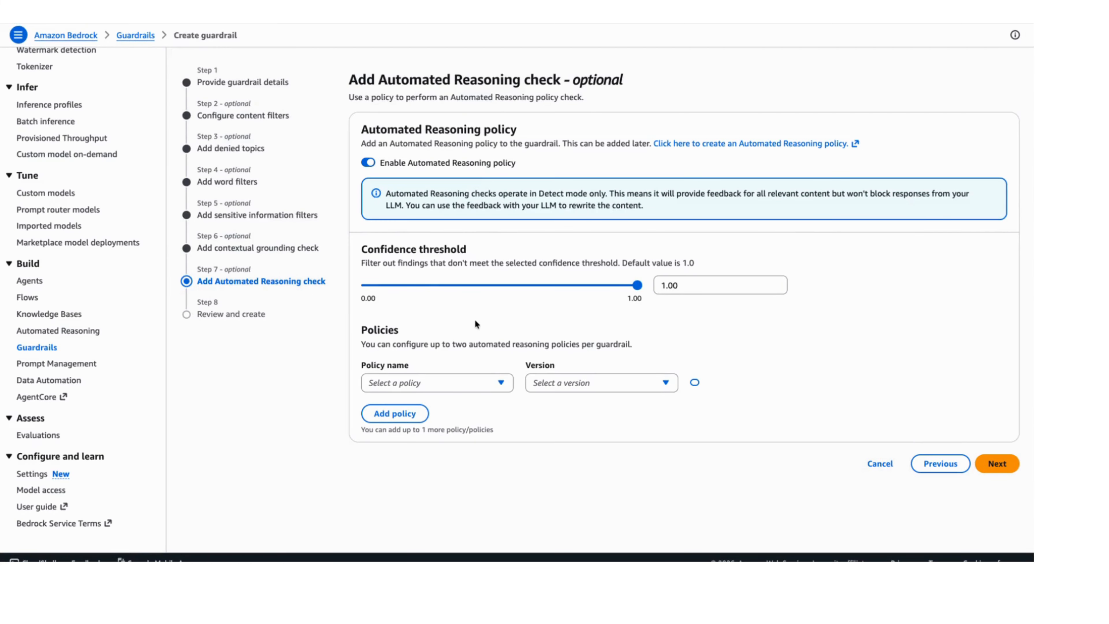
pyautogui.click(998, 463)
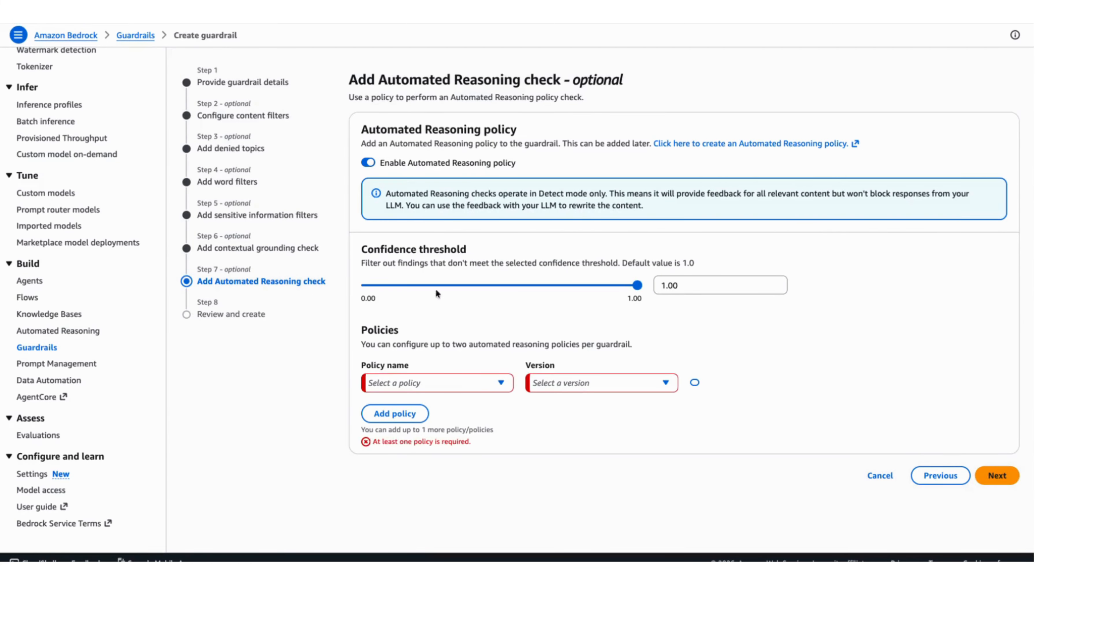
pyautogui.click(368, 163)
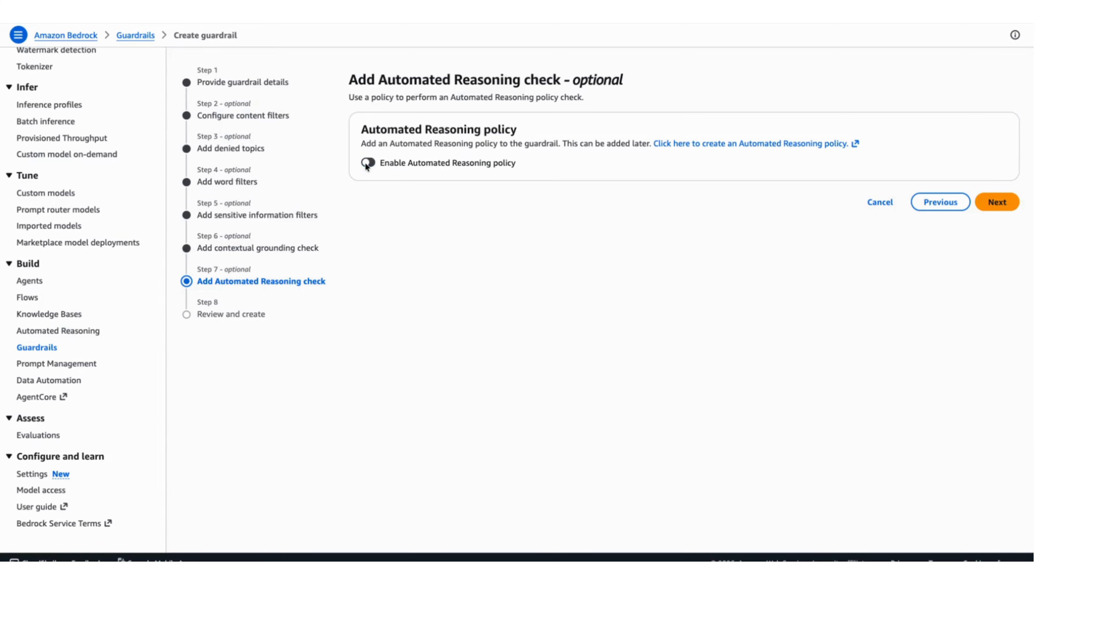
# Step: Continue without an Automated Reasoning policy, review the guardrail configuration and create the guardrail
pyautogui.click(992, 204)
pyautogui.scroll(-10, 650, 343)
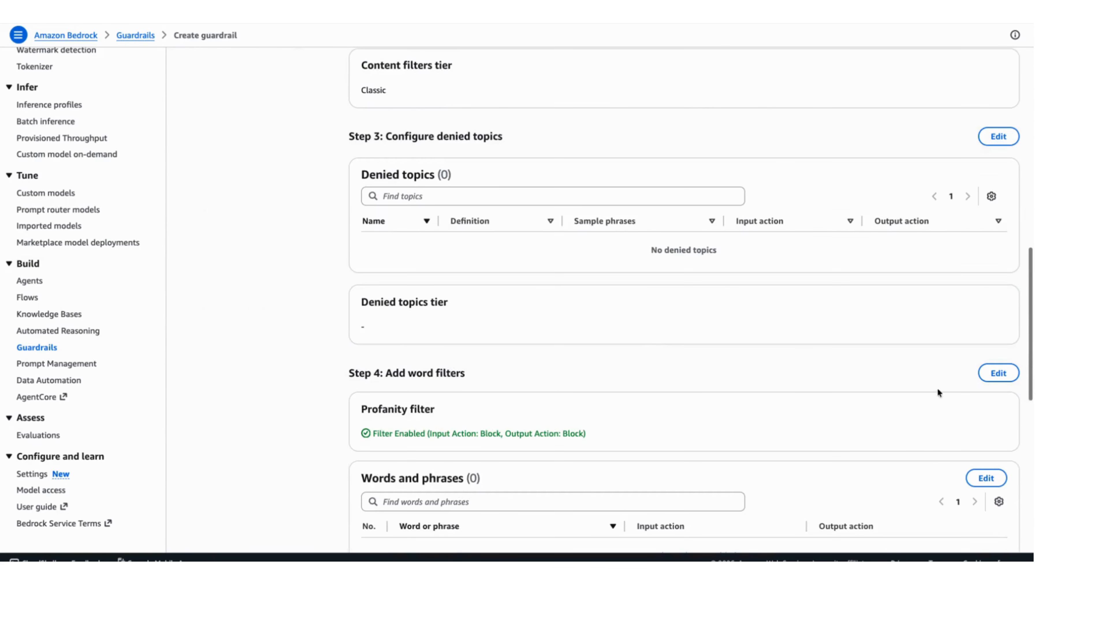
pyautogui.scroll(-15, 1005, 435)
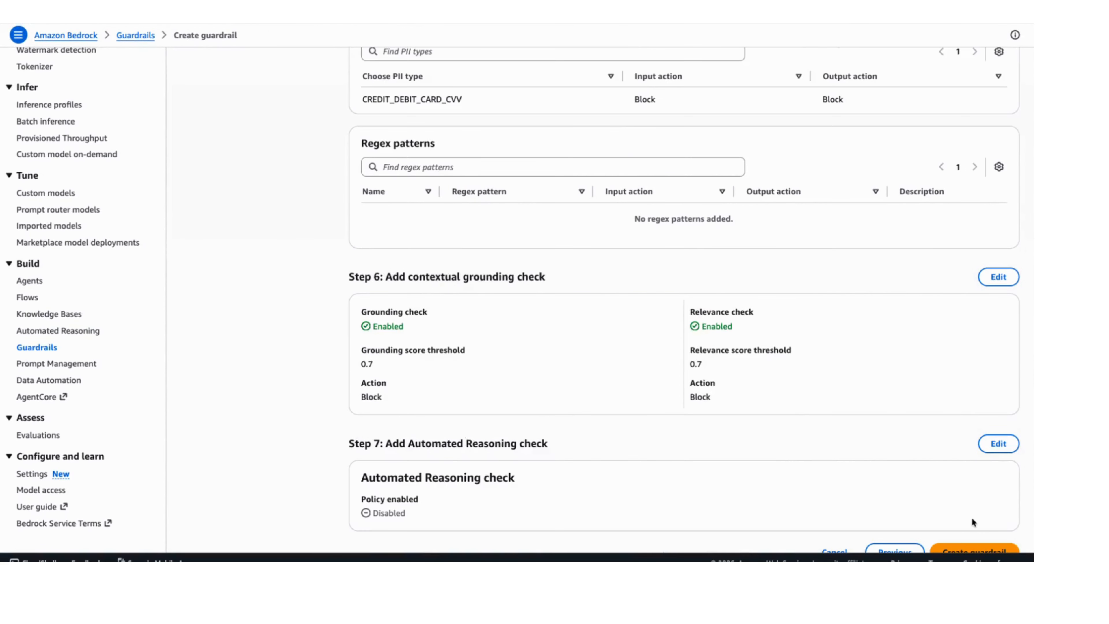
pyautogui.click(974, 551)
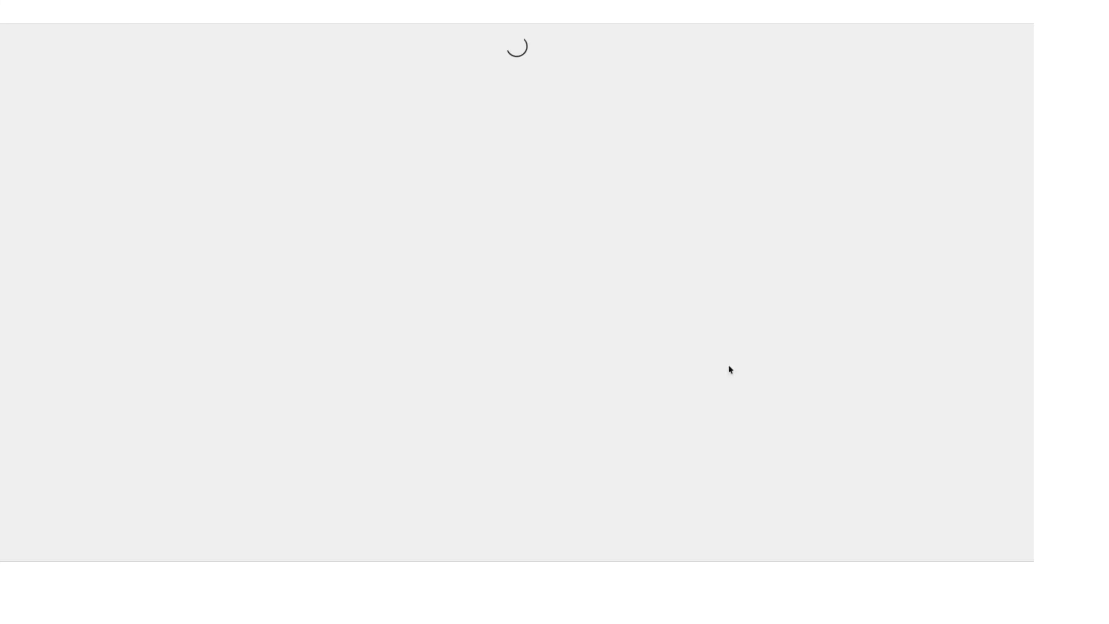